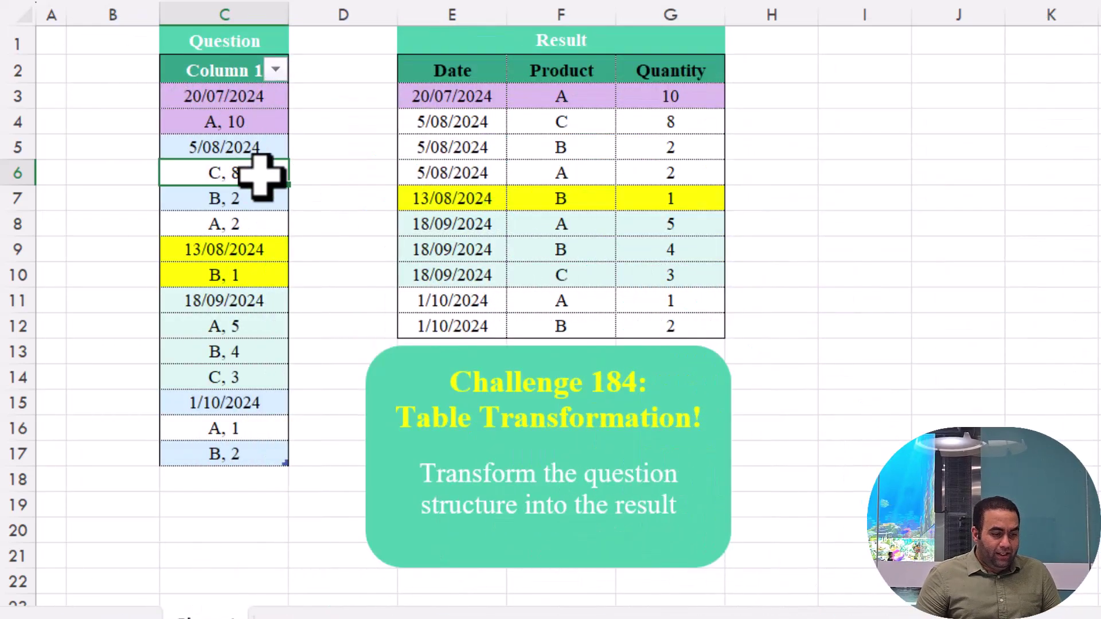
- Highlight the Question column values and point out the dates 20/07/2024 and 5/08/2024
drag(221, 69, 232, 466)
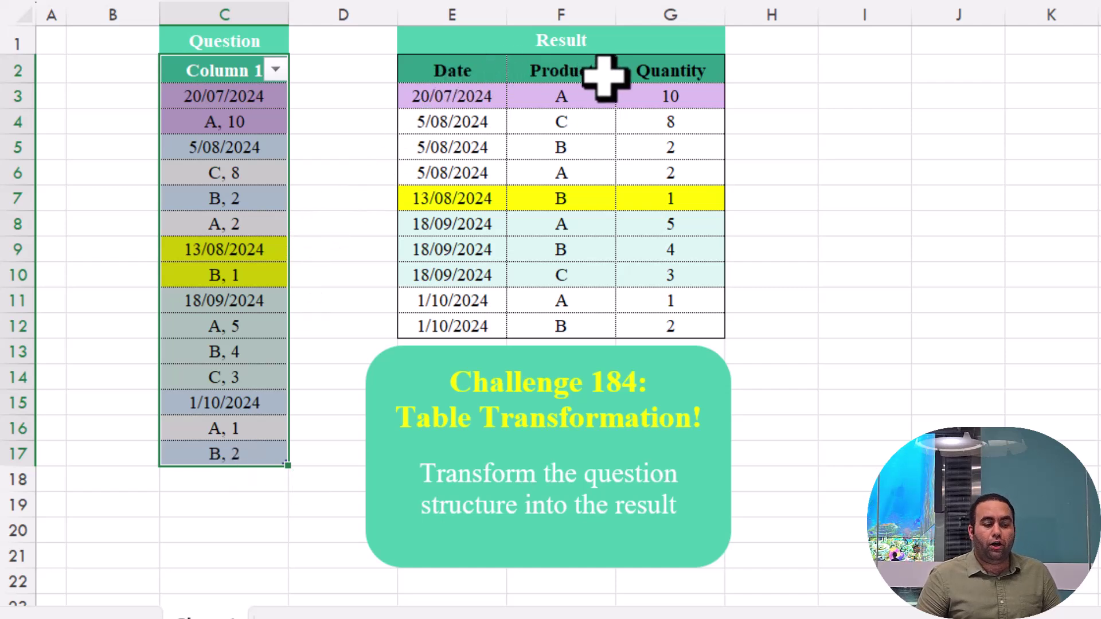
click(223, 70)
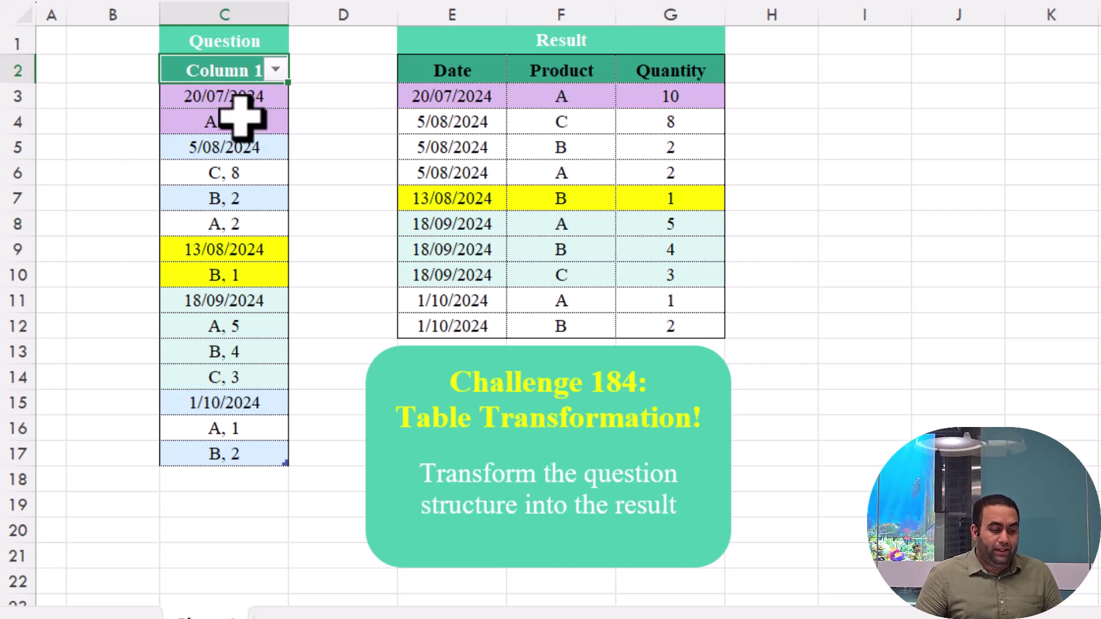
click(221, 95)
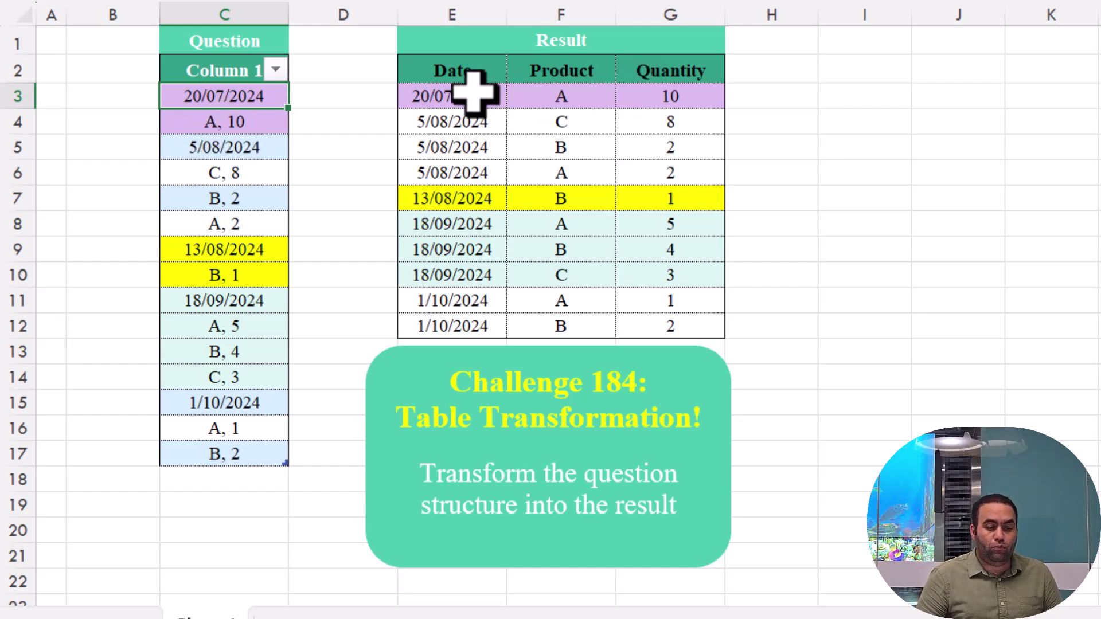
click(252, 148)
- Select the product rows under 5/08/2024 and the matching Result rows starting at product C in F4
drag(235, 175, 228, 233)
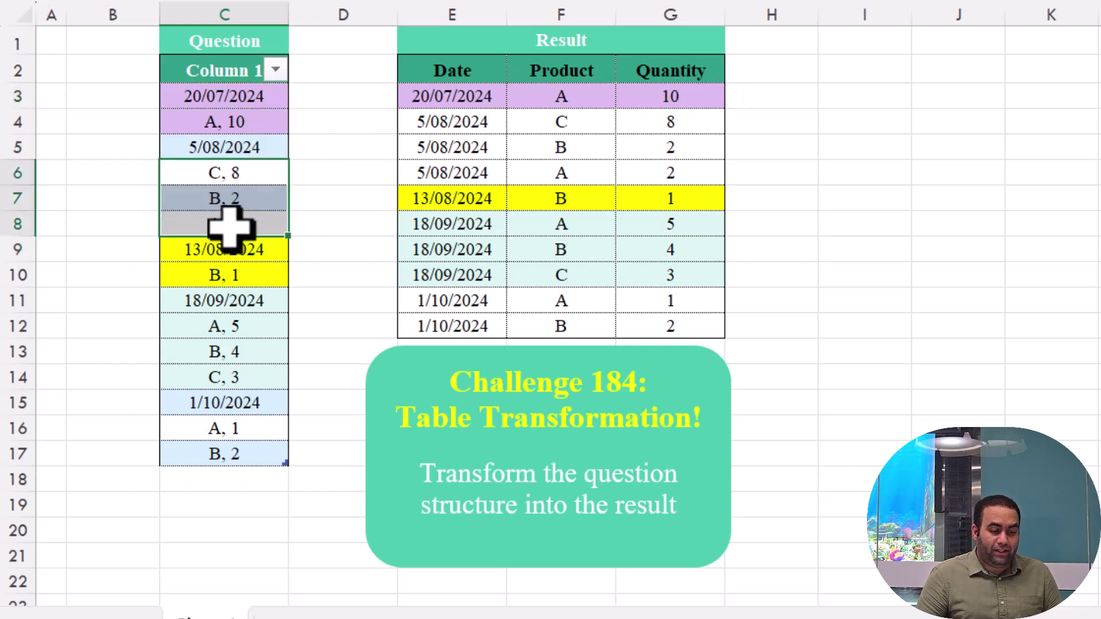
click(544, 122)
text(C)
drag(544, 122, 663, 167)
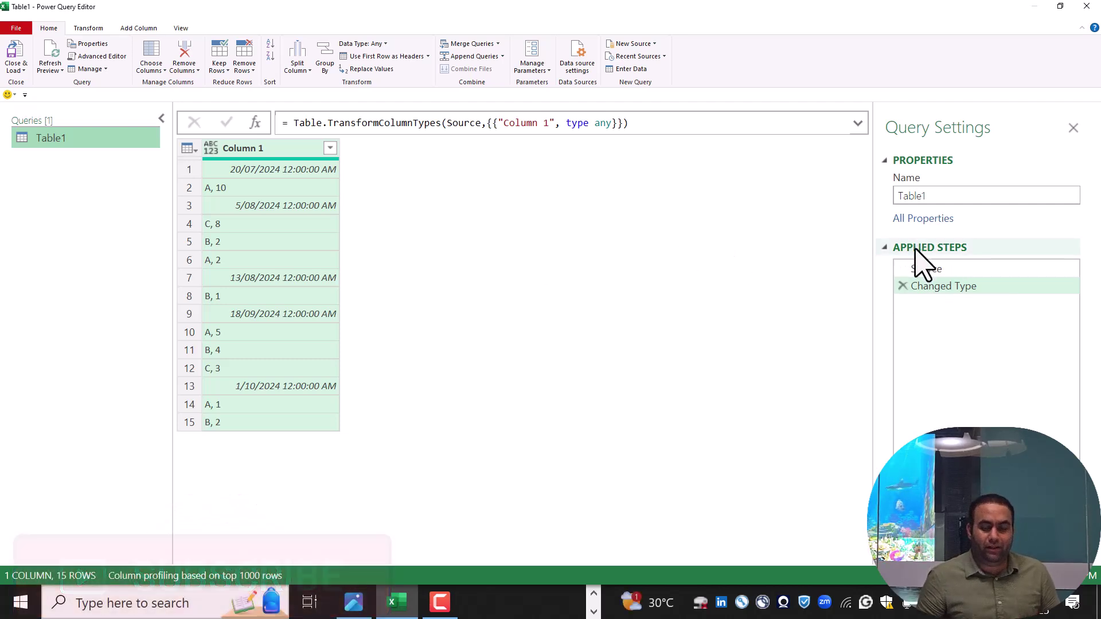
- Delete the Changed Type step and start a custom column named Date
click(902, 285)
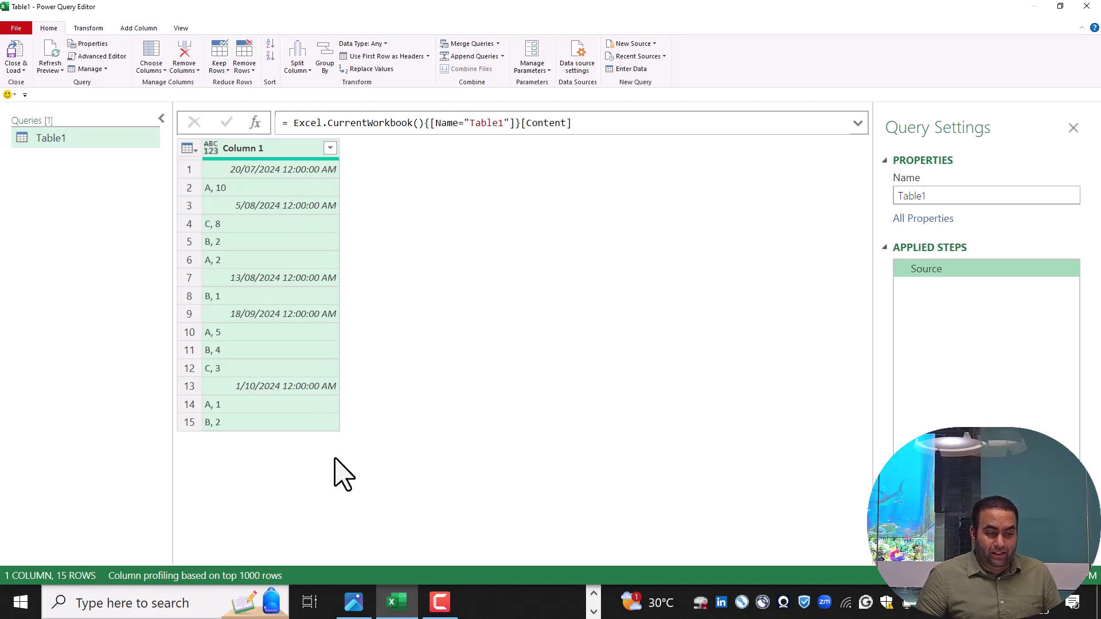
click(148, 29)
click(57, 52)
text(Date)
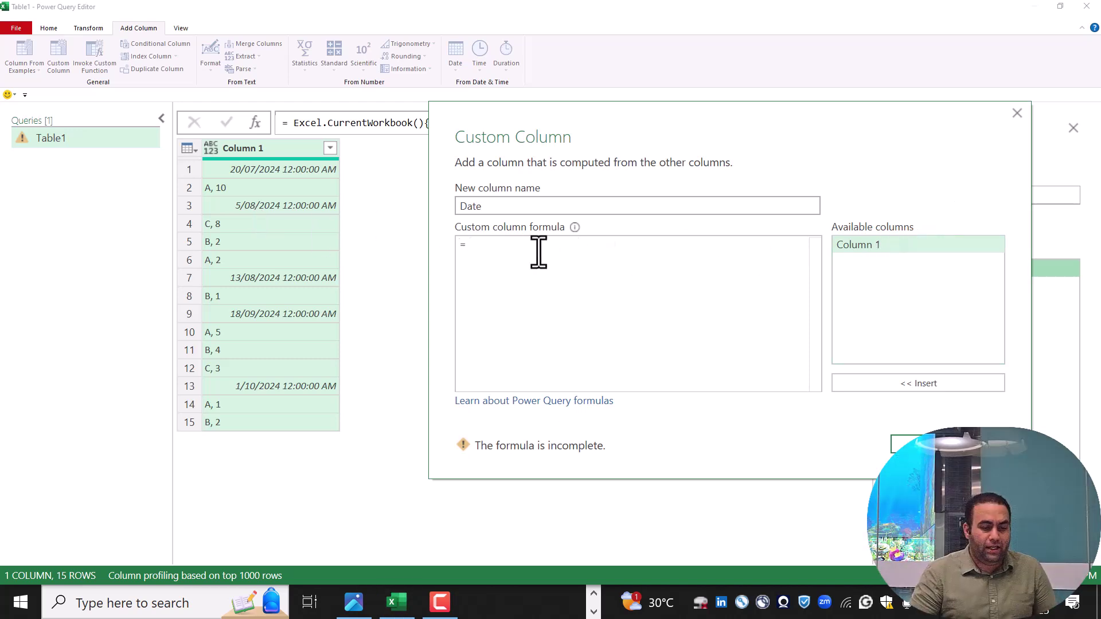
- Create the Date column with the formula [Column 1] is datetime
click(605, 265)
double_click(871, 245)
text(is )
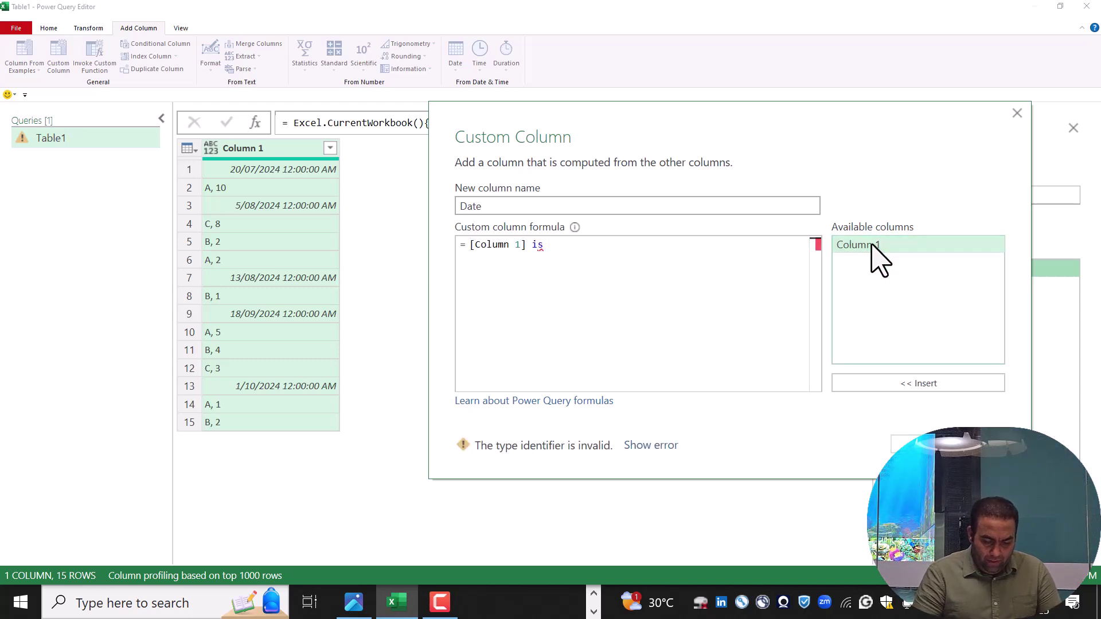
text(date)
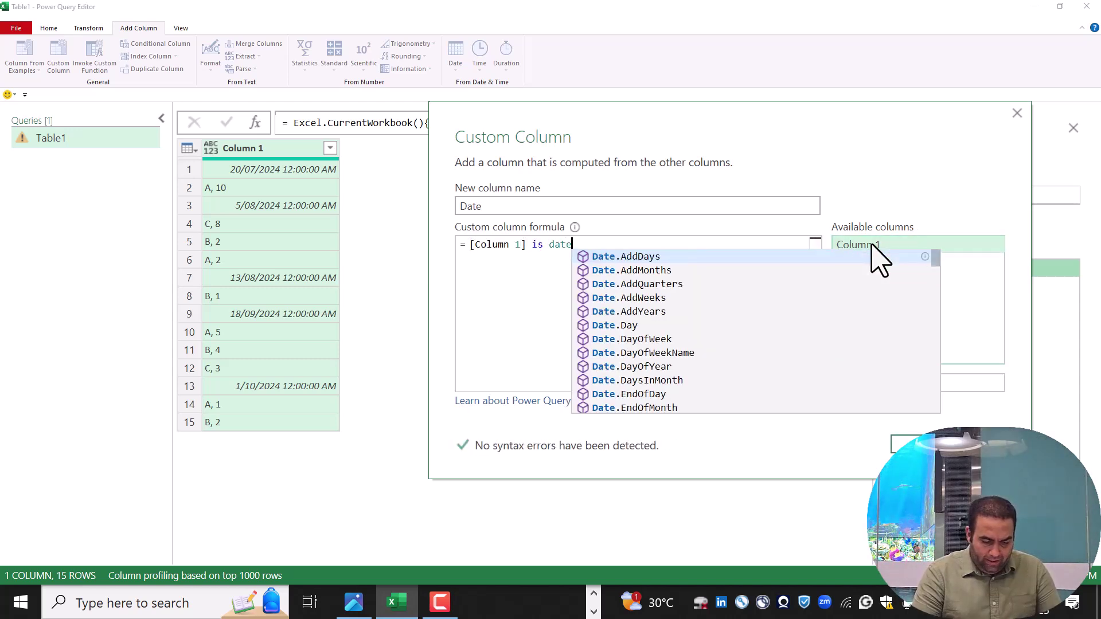
text(time)
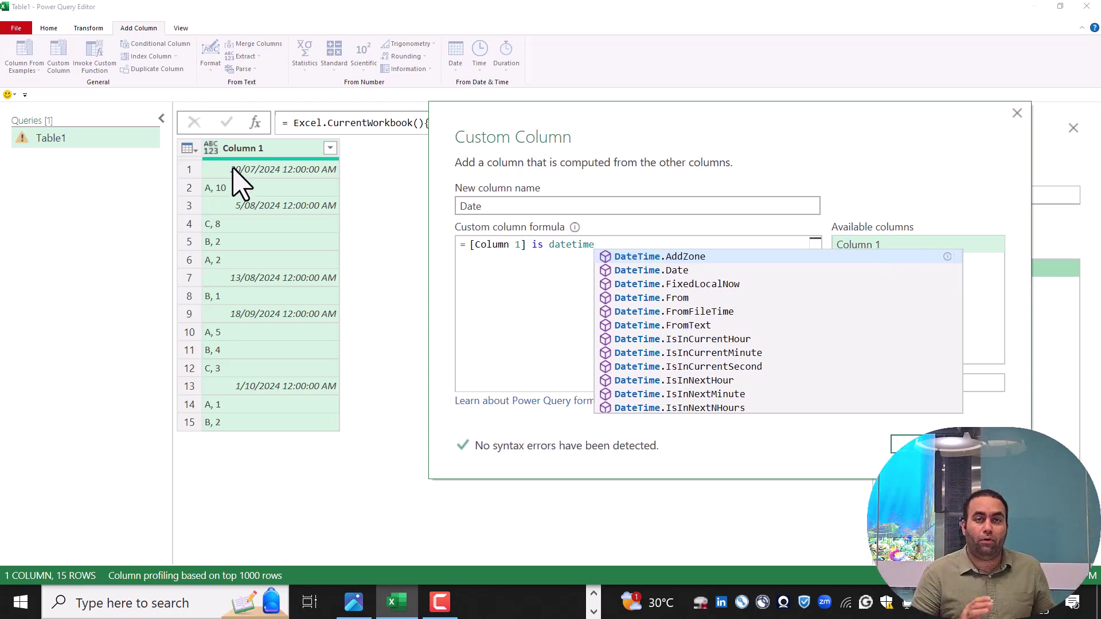
click(908, 444)
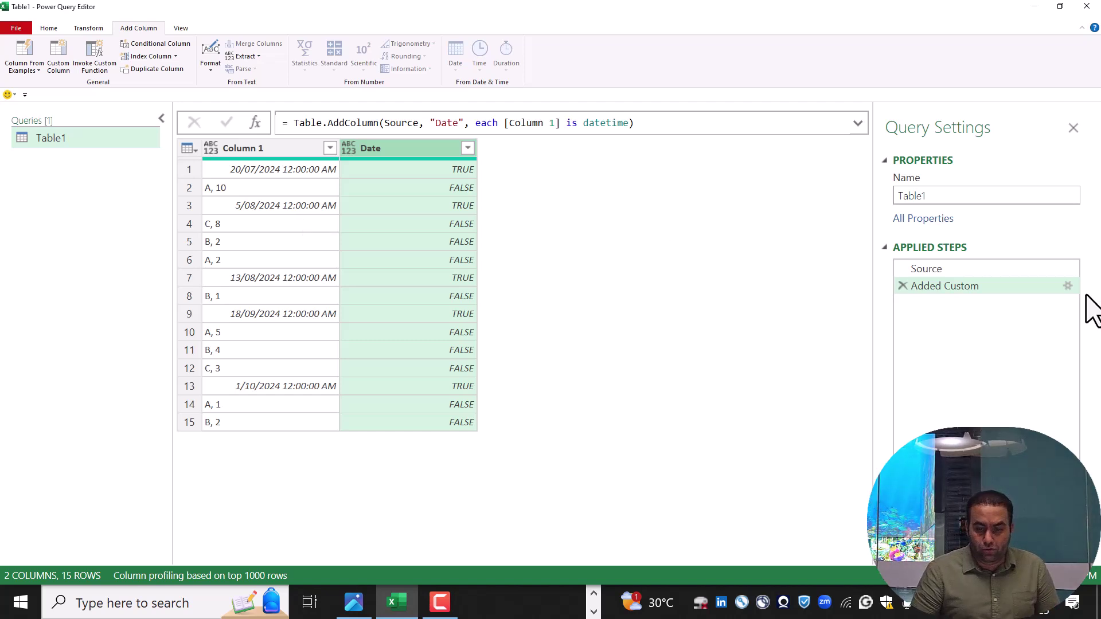
- Revise the Date formula to if [Column 1] is datetime then [Column 1] else null
click(1068, 286)
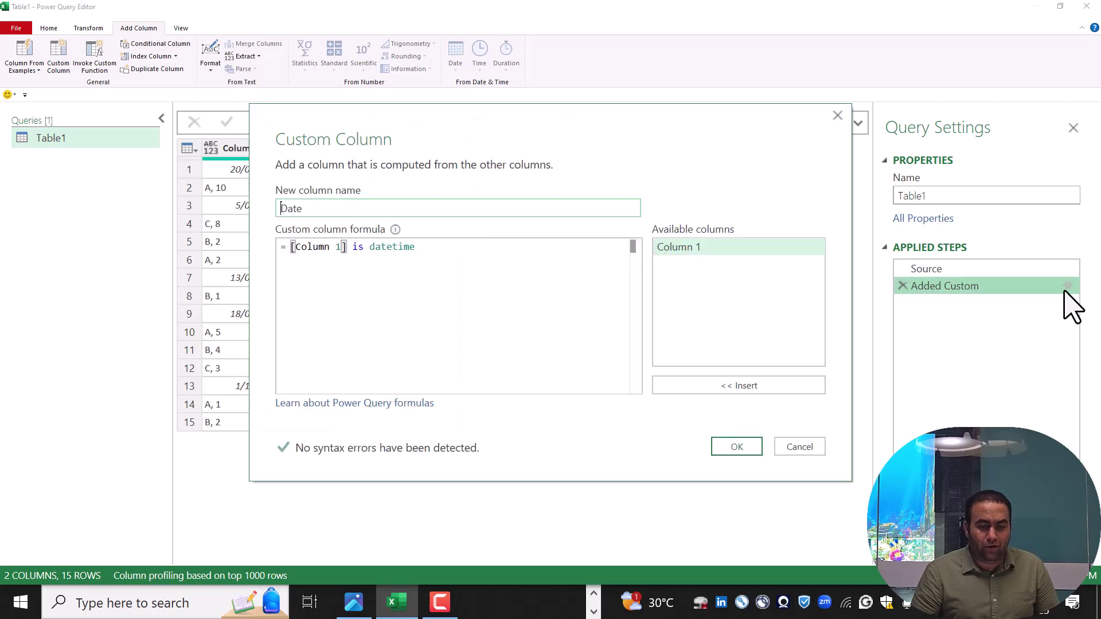
click(484, 272)
key(Home)
text(if)
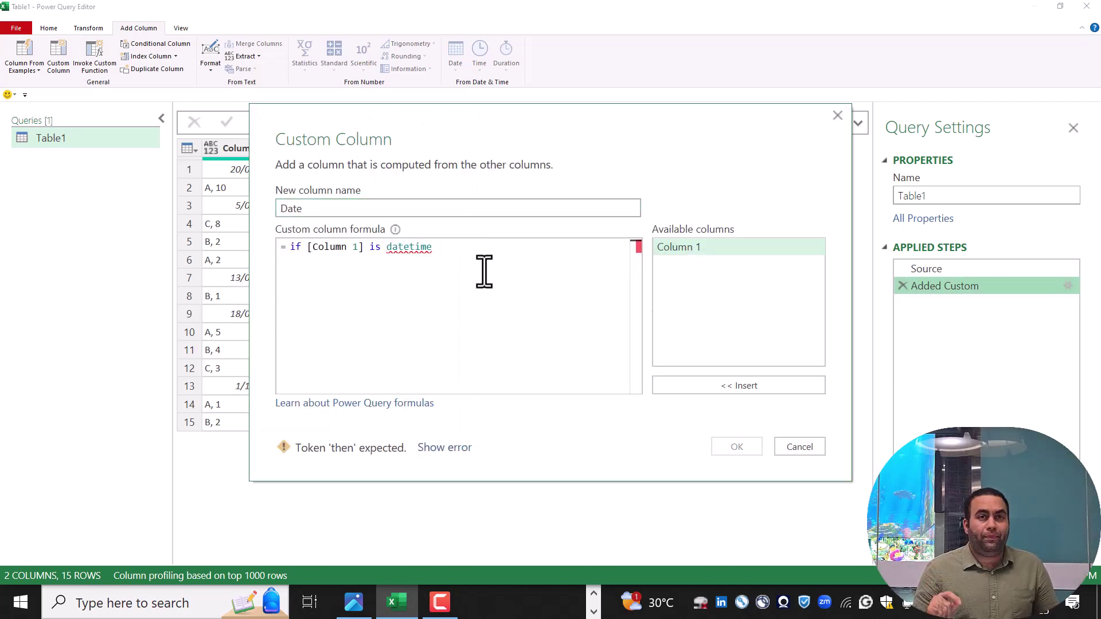
key(End)
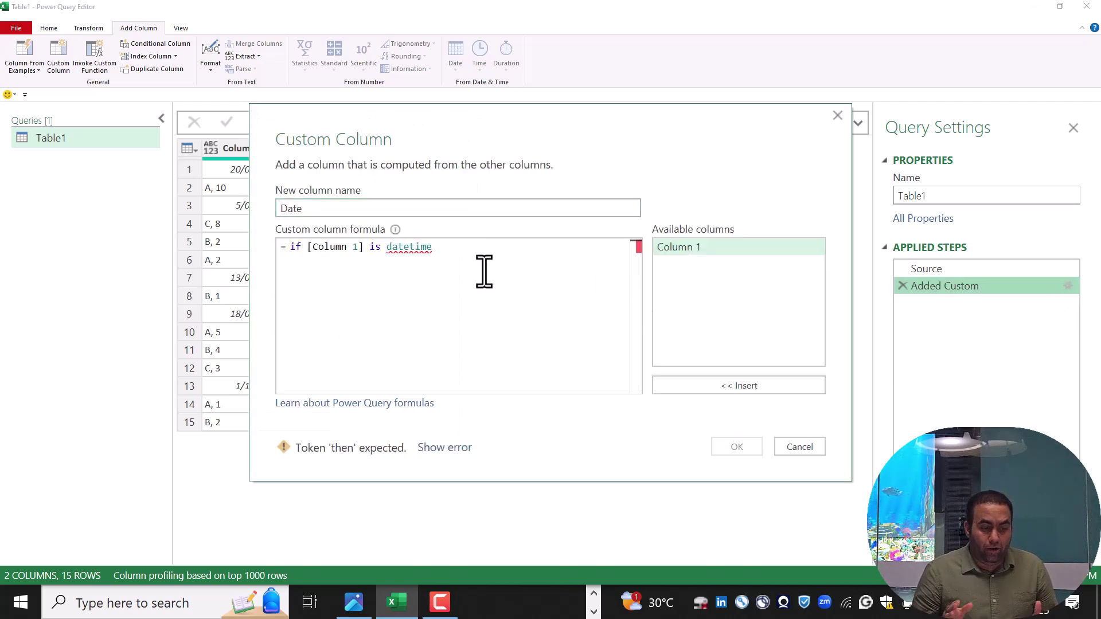
text(then)
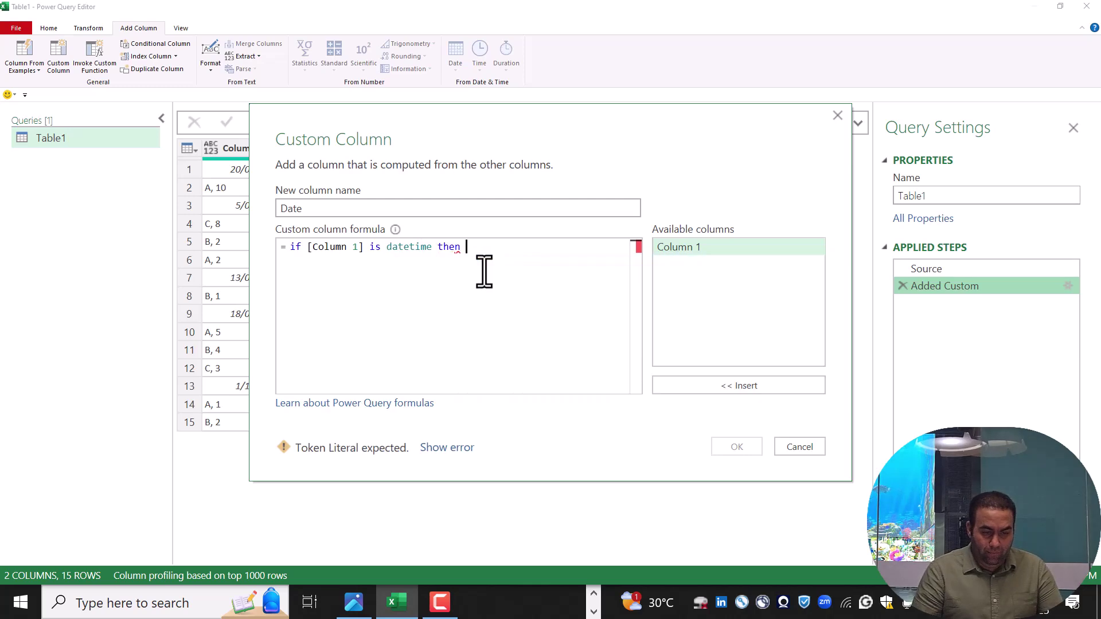
double_click(702, 248)
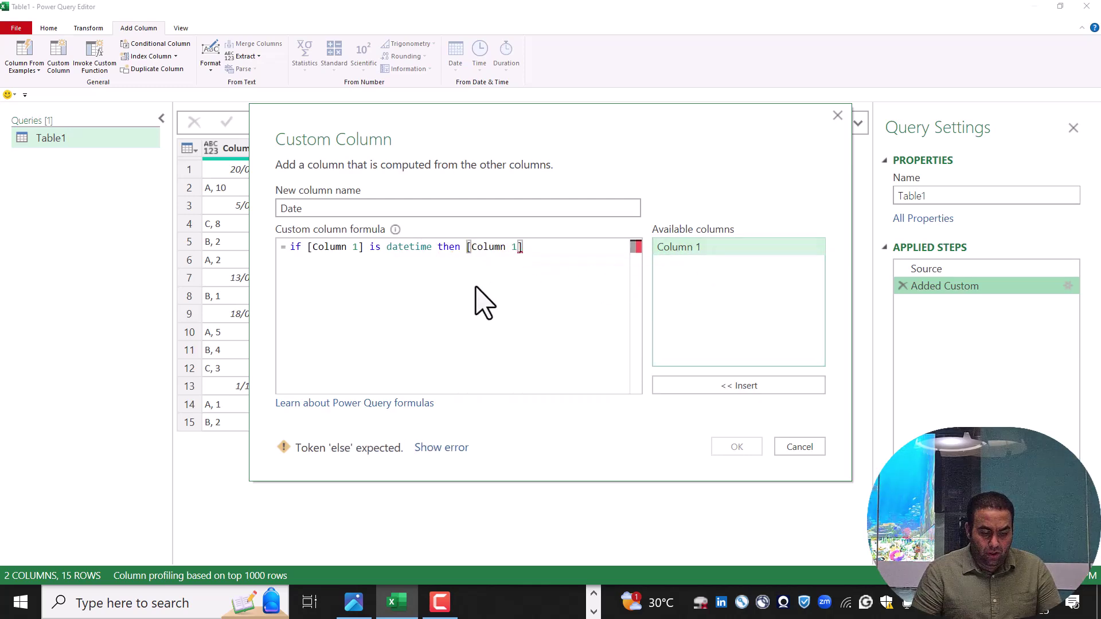
text(else null)
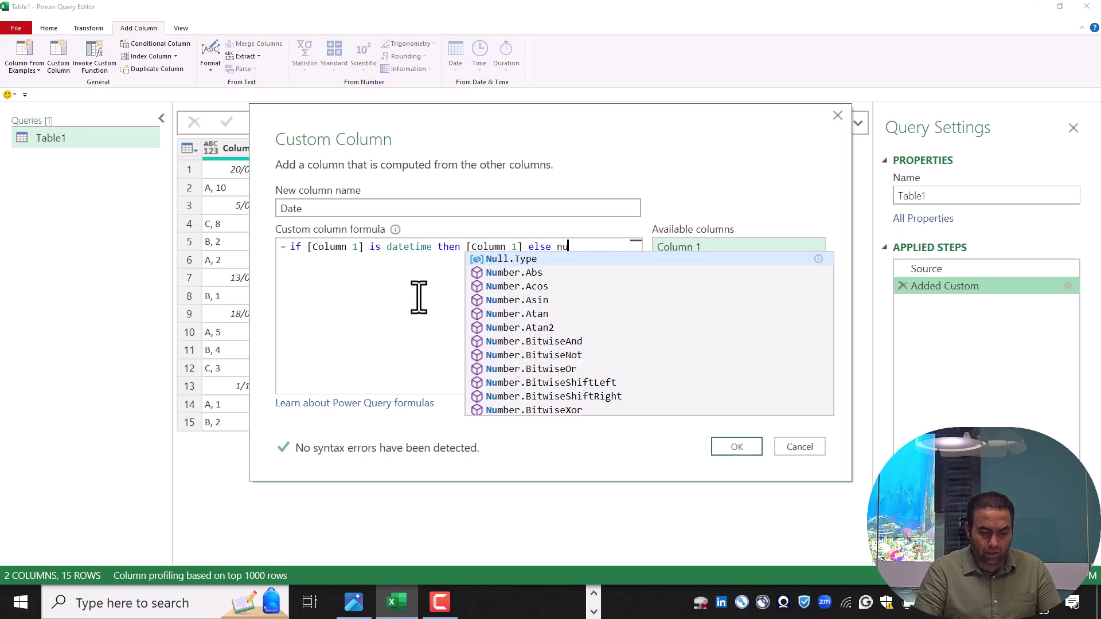
click(734, 447)
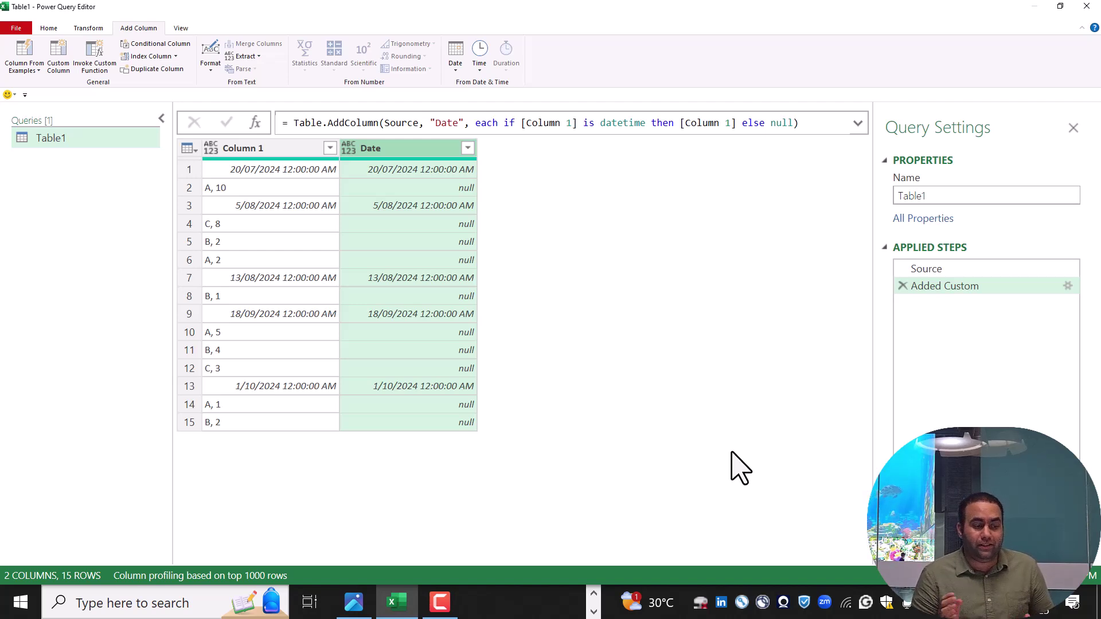
- Add a custom column Text with if [Column 1] is text then [Column 1] else null
click(56, 53)
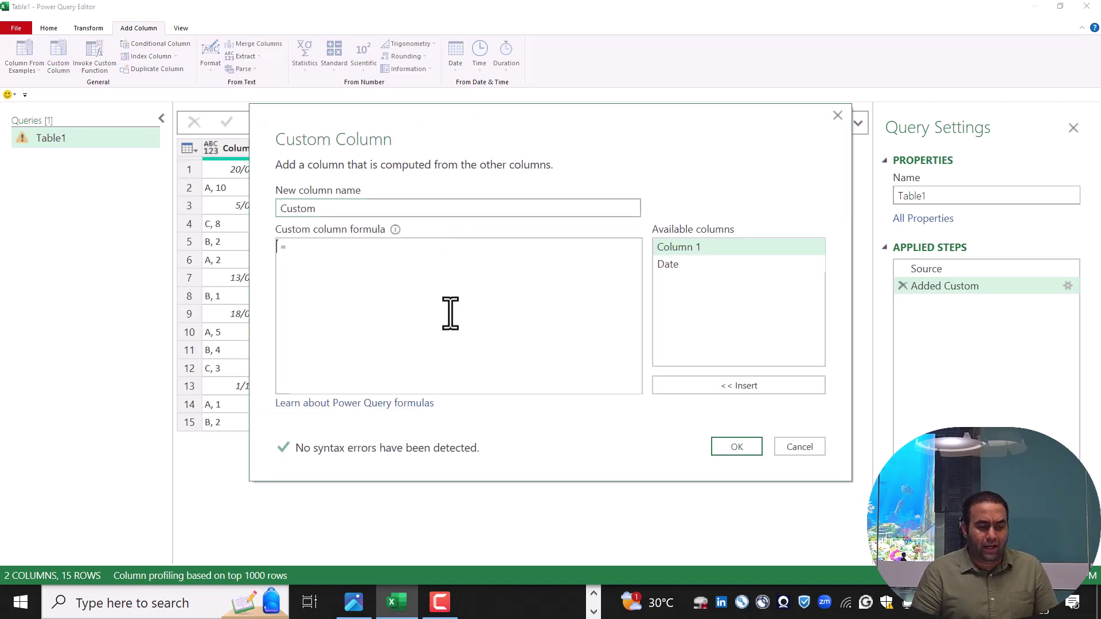
double_click(406, 208)
text(Text)
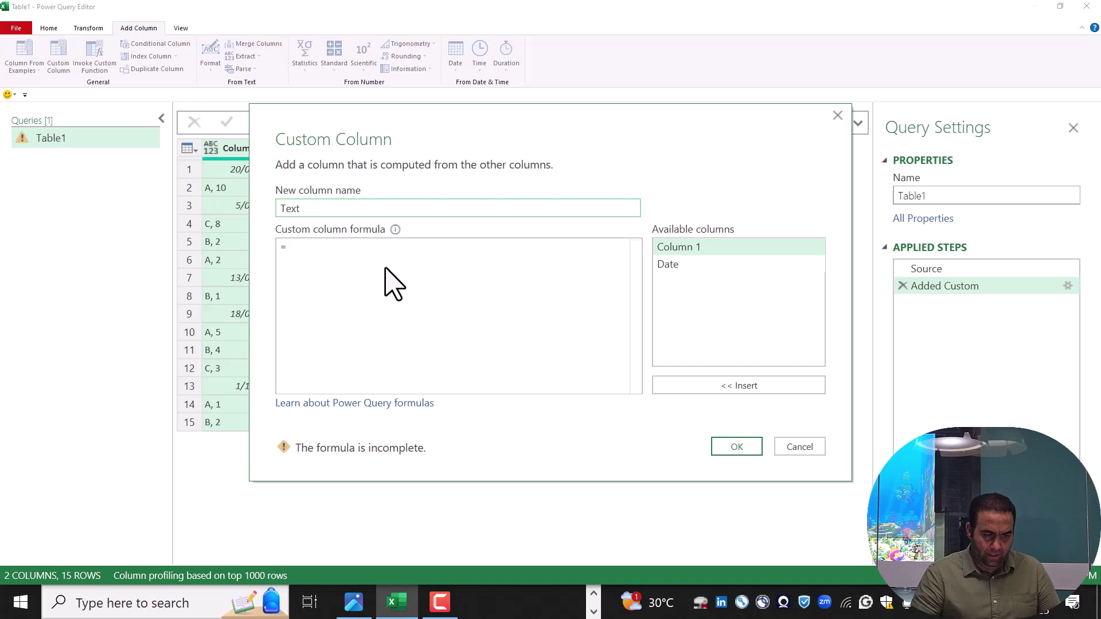
click(385, 267)
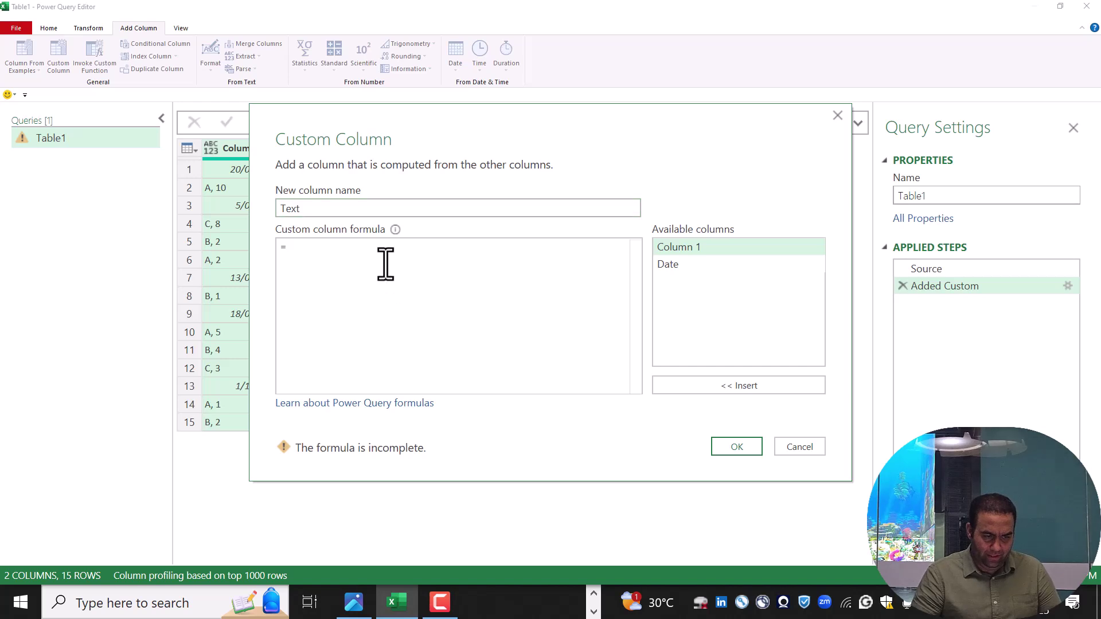
text(if)
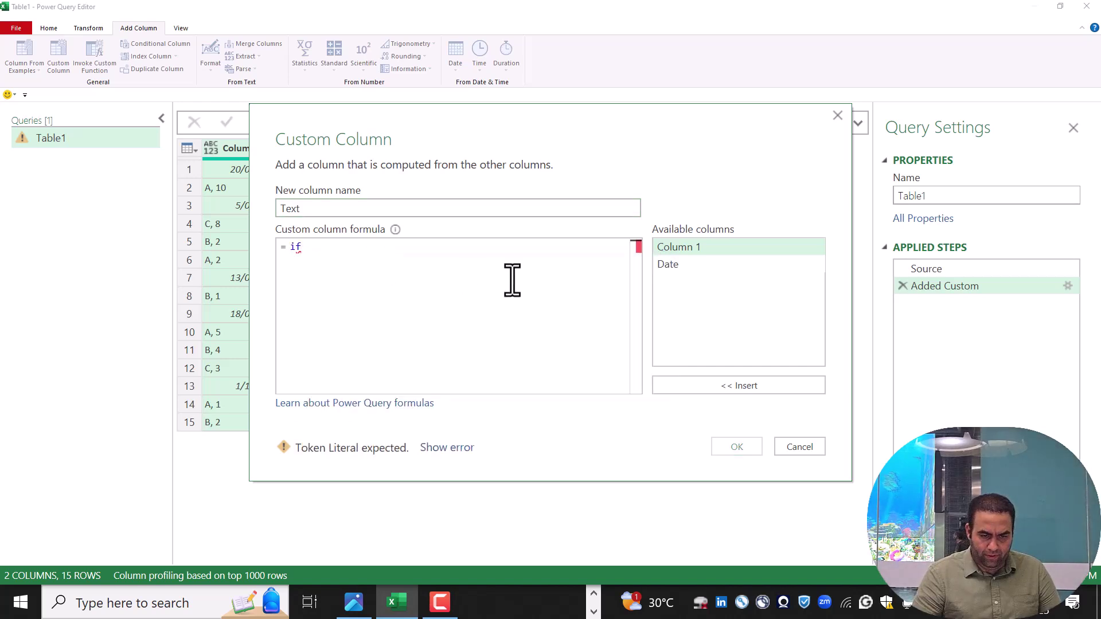
double_click(662, 250)
text(is text then)
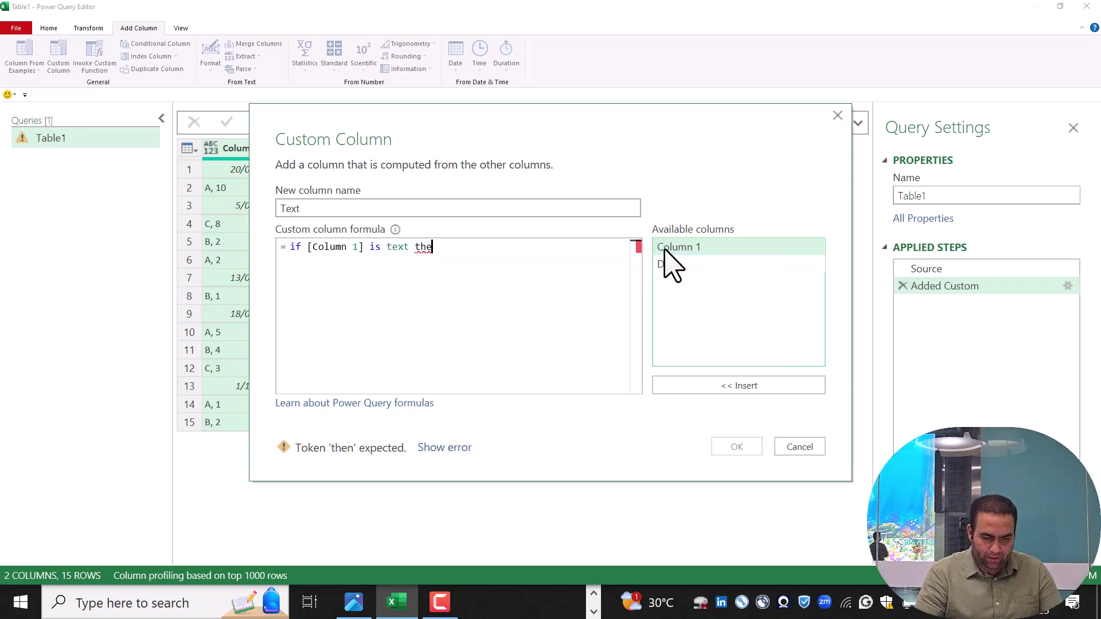
double_click(677, 248)
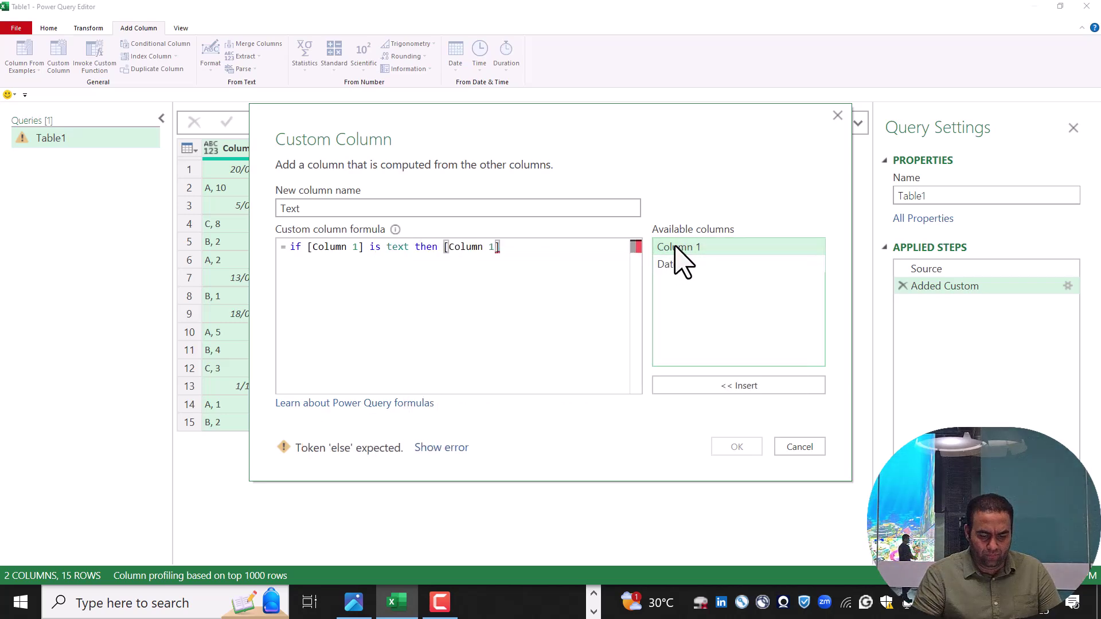
text(else null)
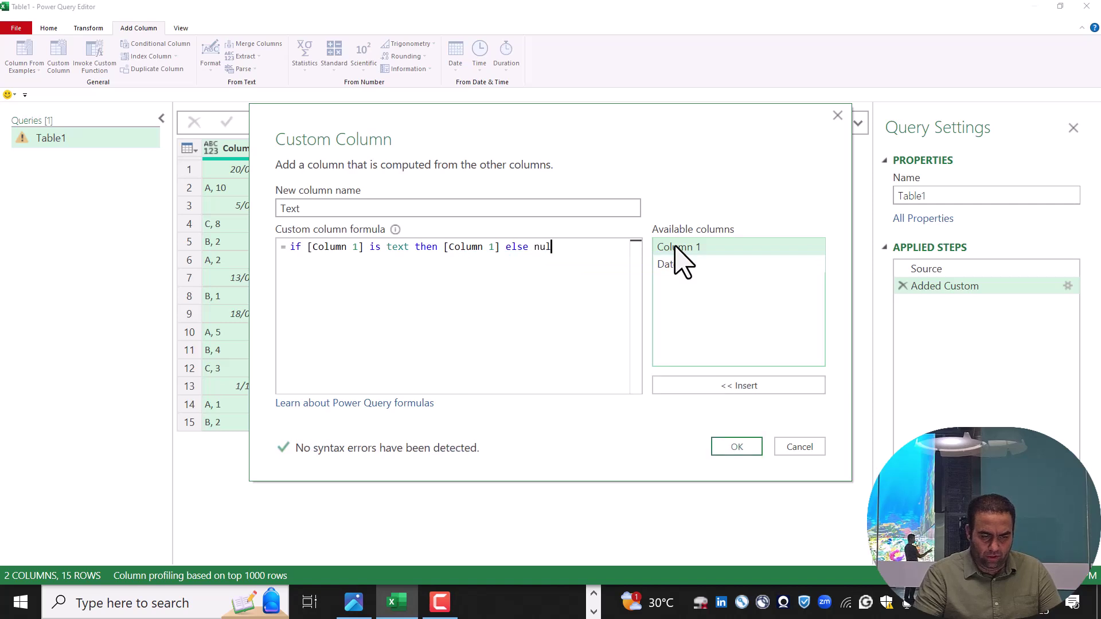
click(741, 449)
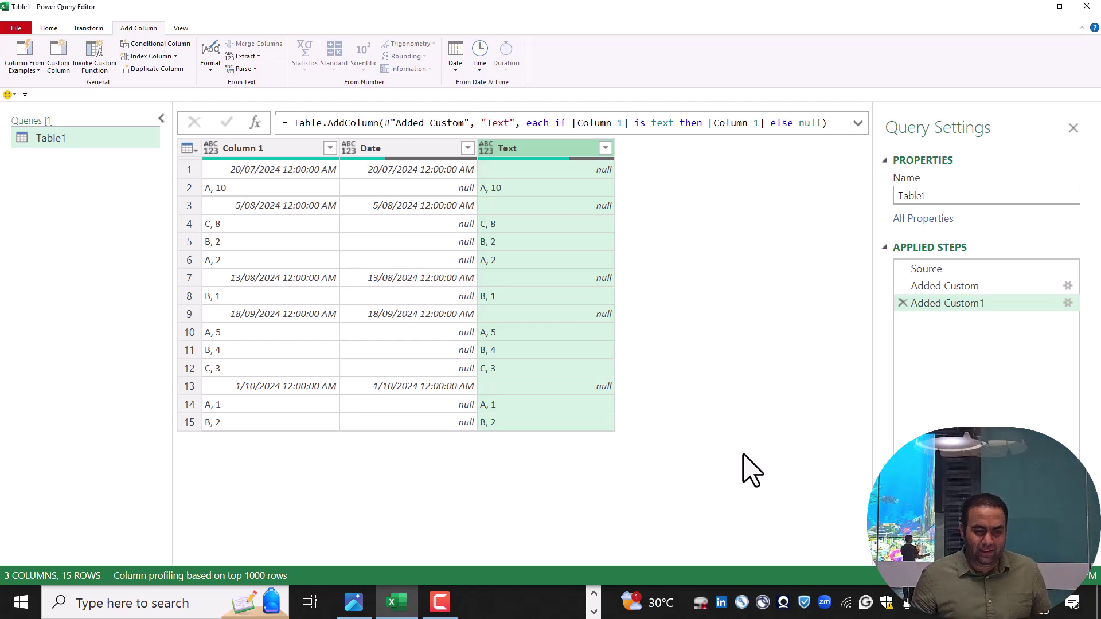
- Fill the Date column down so every row carries its date
click(438, 150)
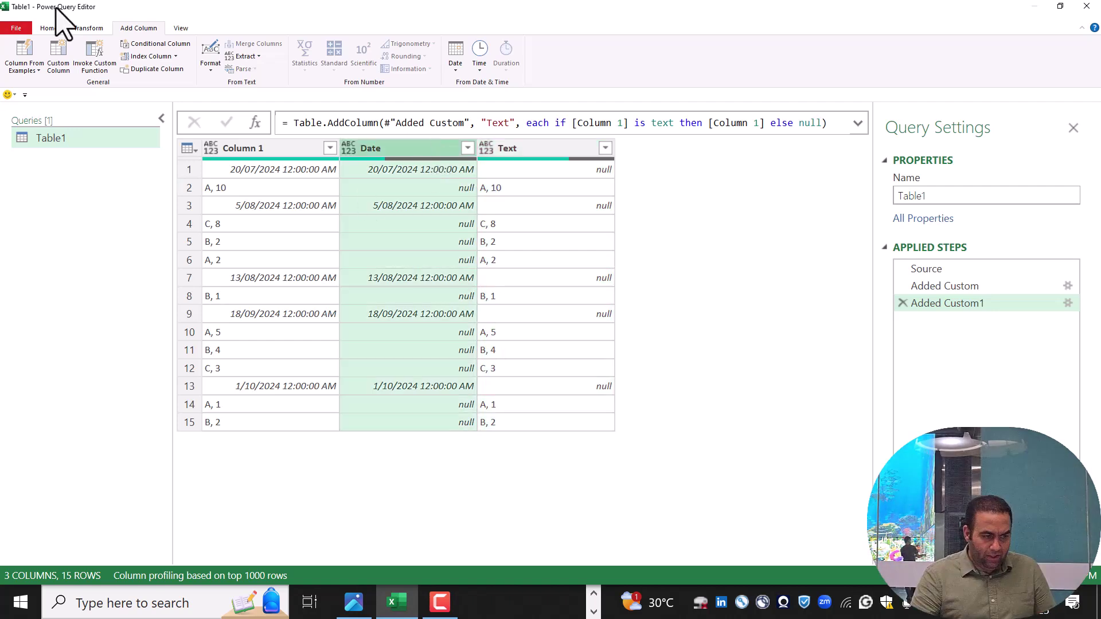
click(85, 27)
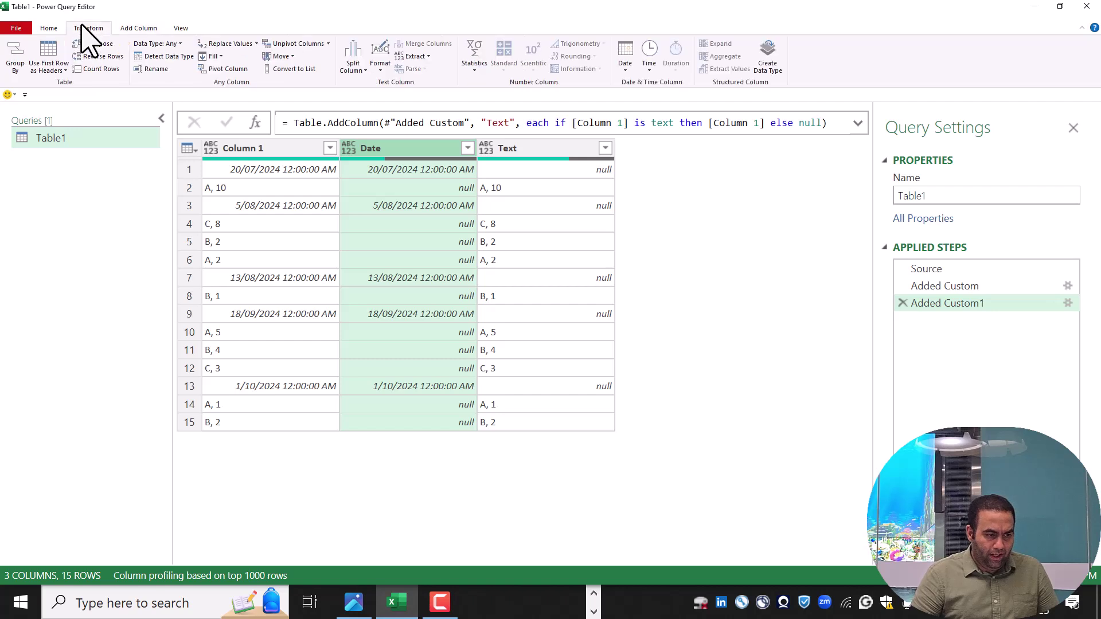
click(215, 56)
click(230, 70)
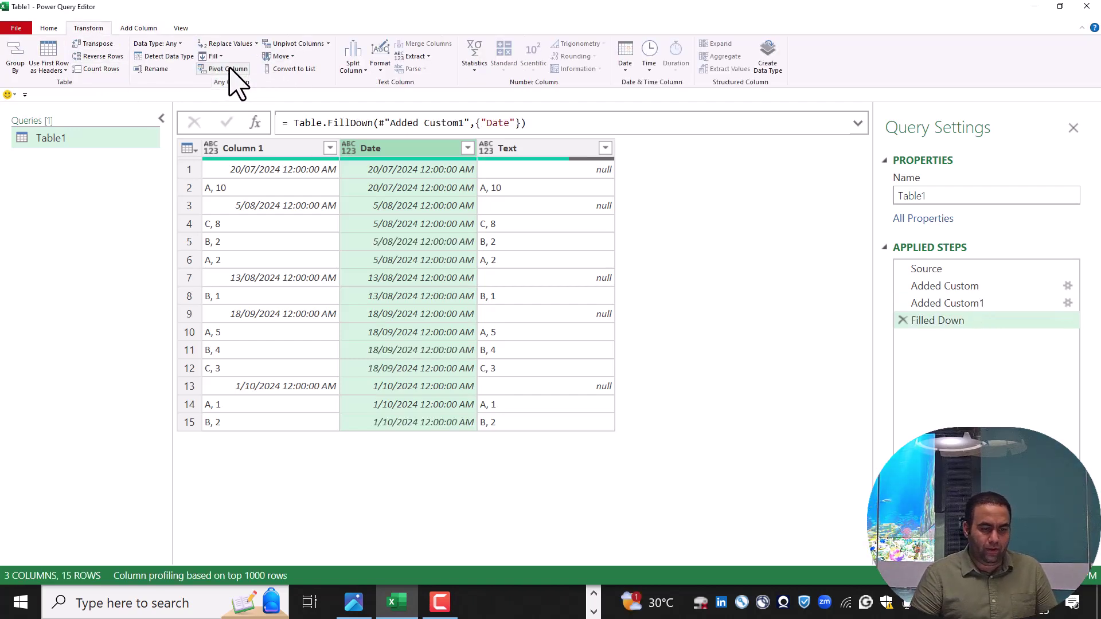
- Filter out rows whose Text value is null
click(605, 148)
click(382, 344)
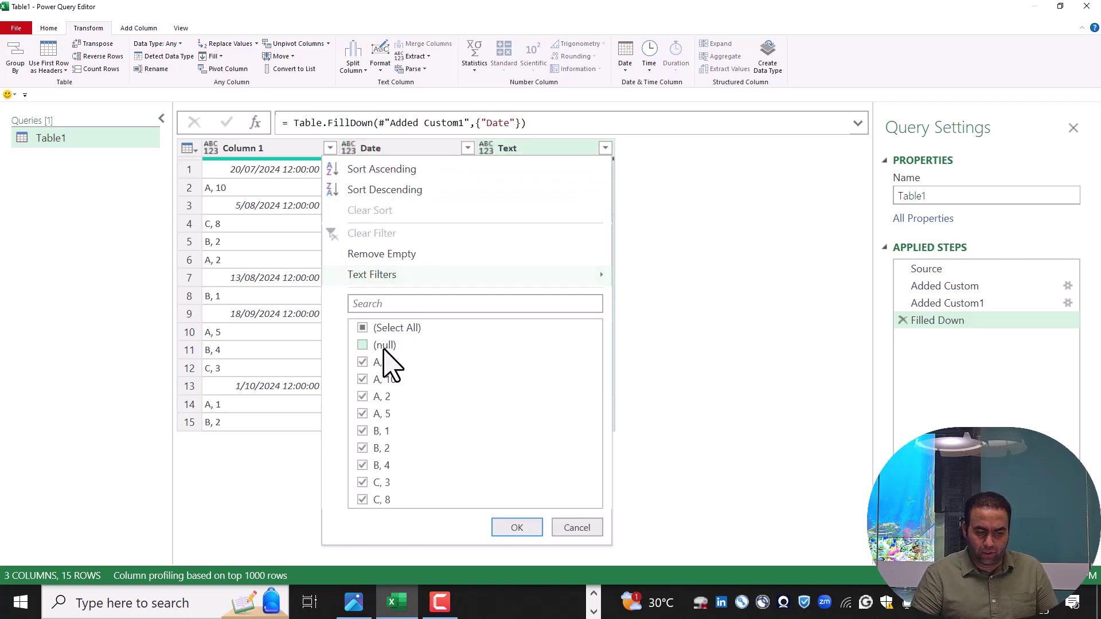
click(515, 528)
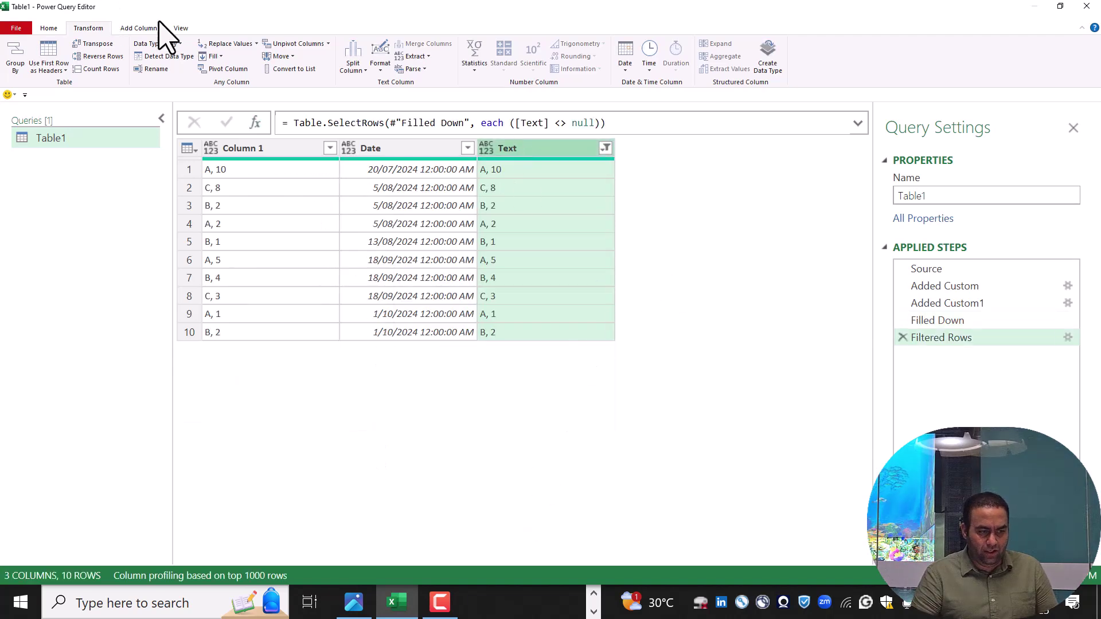
- Split the Text column at the comma into Text.1 and Text.2
scroll(201, 83, up, 1)
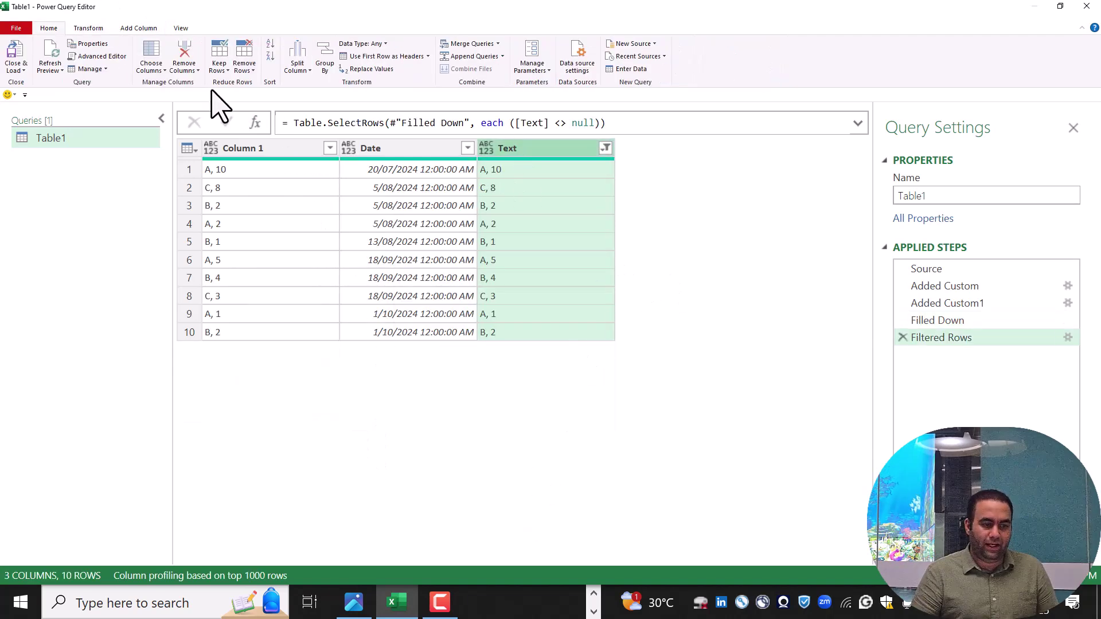
click(298, 71)
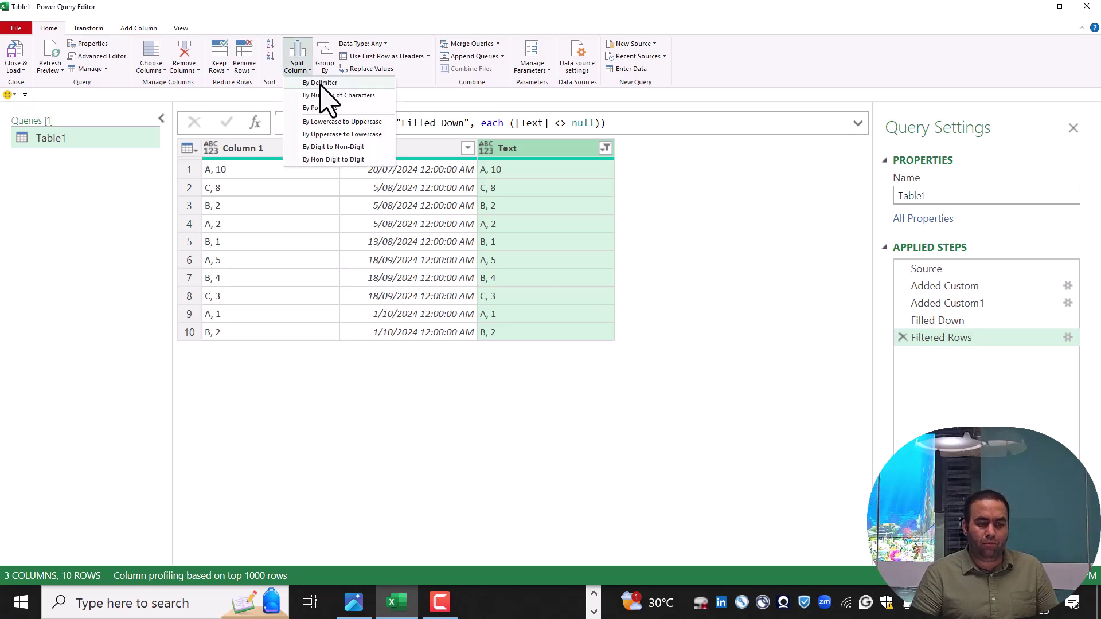
click(321, 83)
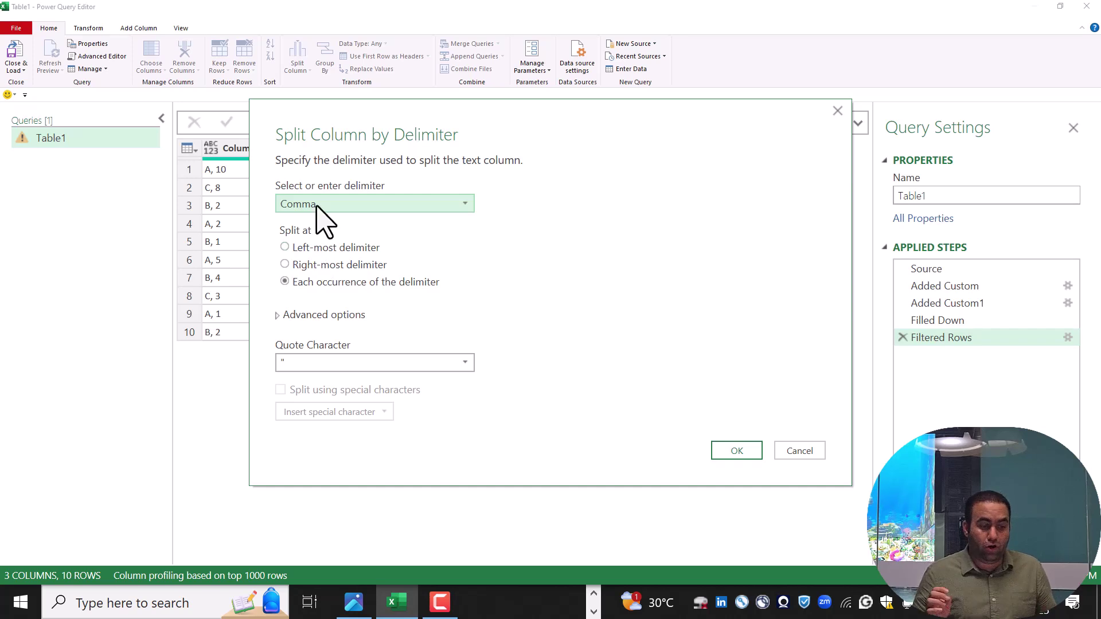
click(736, 450)
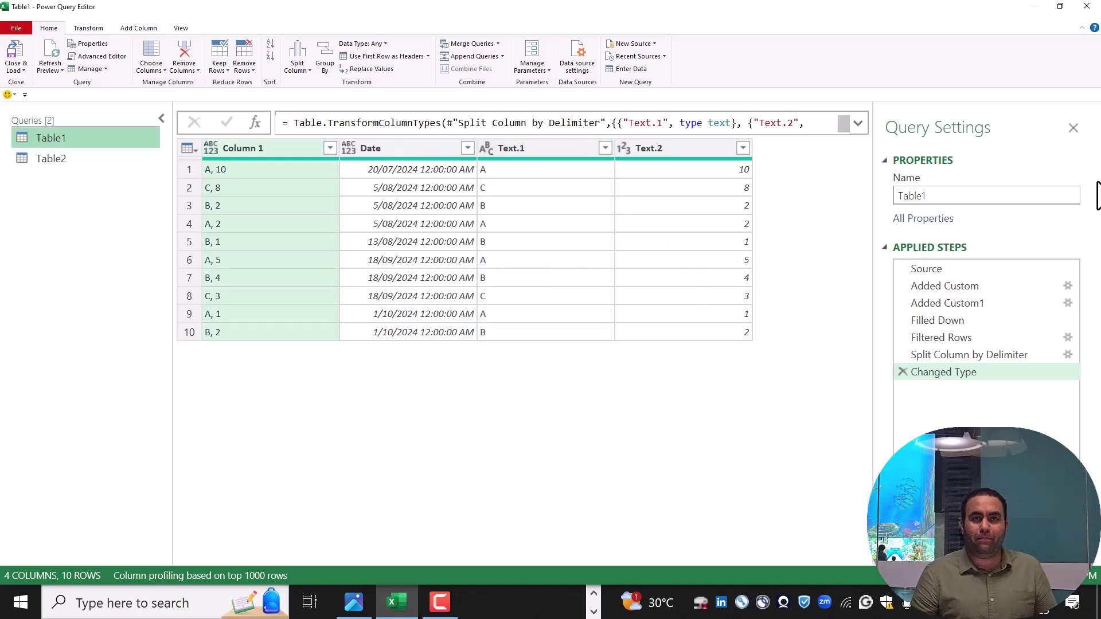
- Review Table1's Source, Added Custom and Filled Down steps, then switch to the Table2 query
click(982, 269)
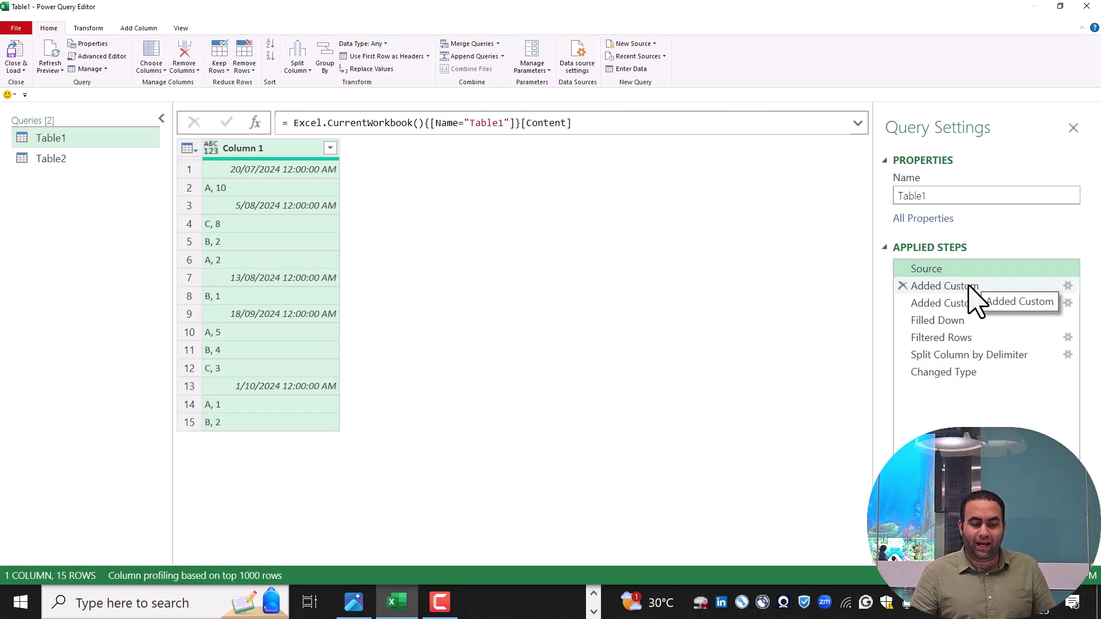
click(973, 286)
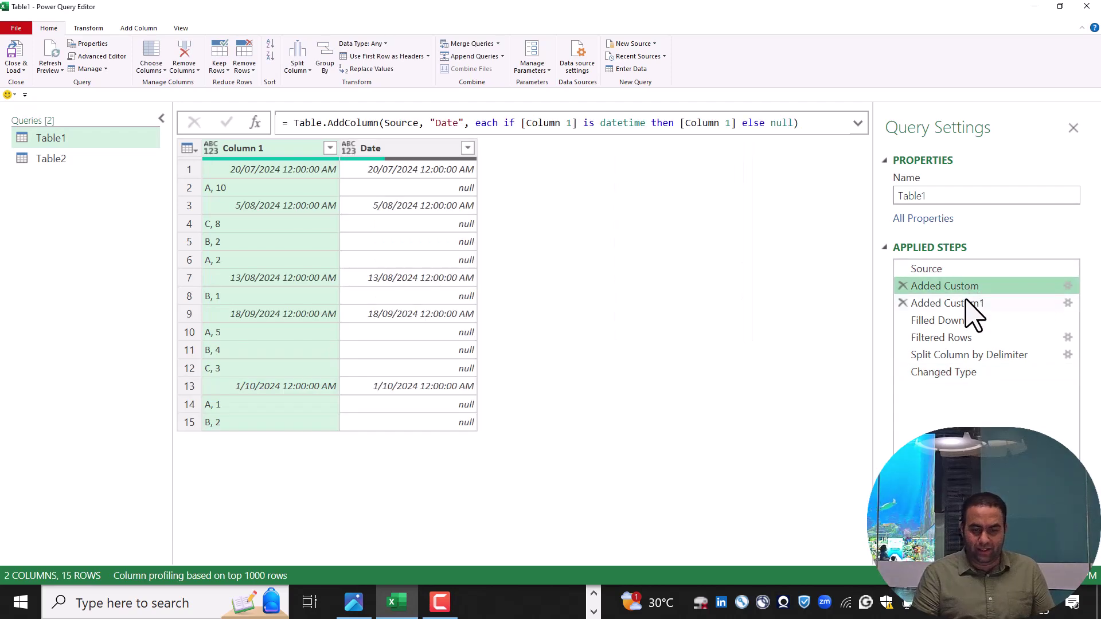
click(969, 304)
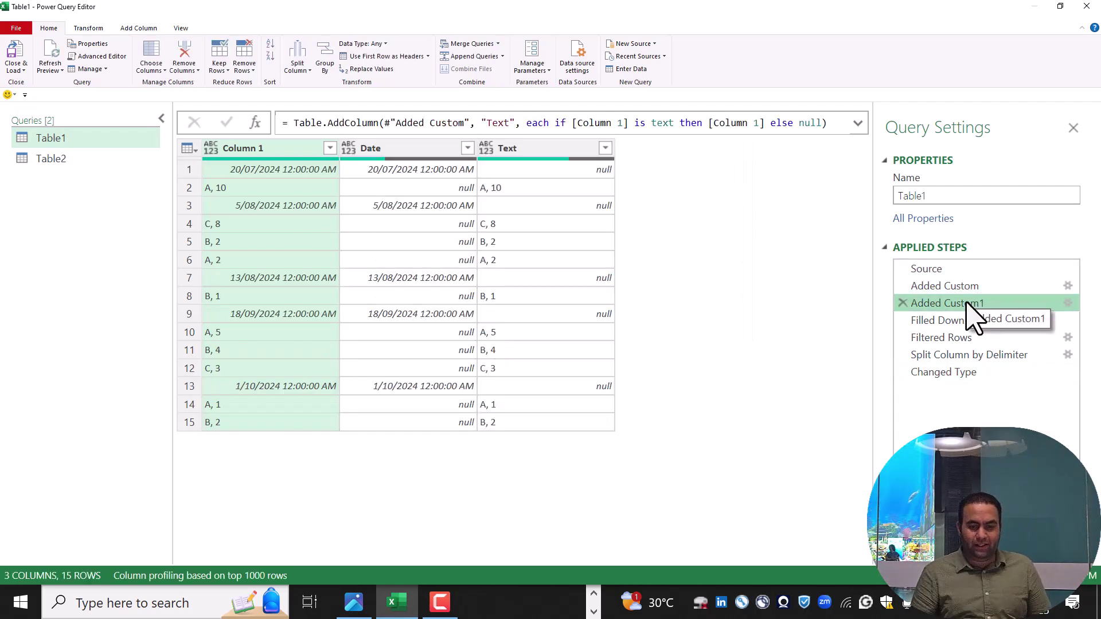
click(960, 319)
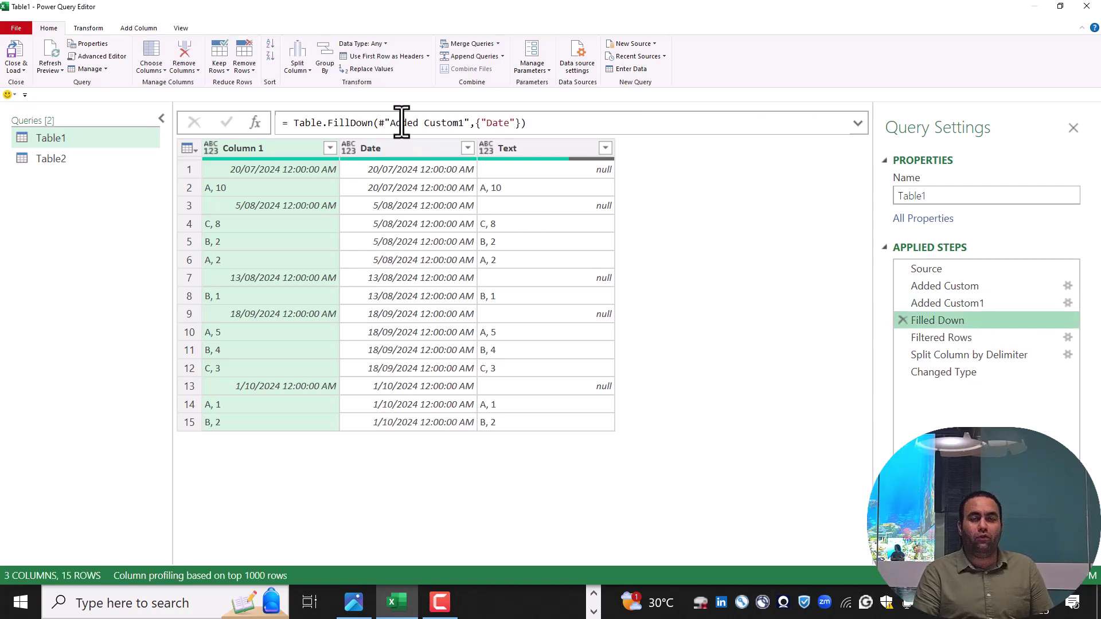
click(468, 348)
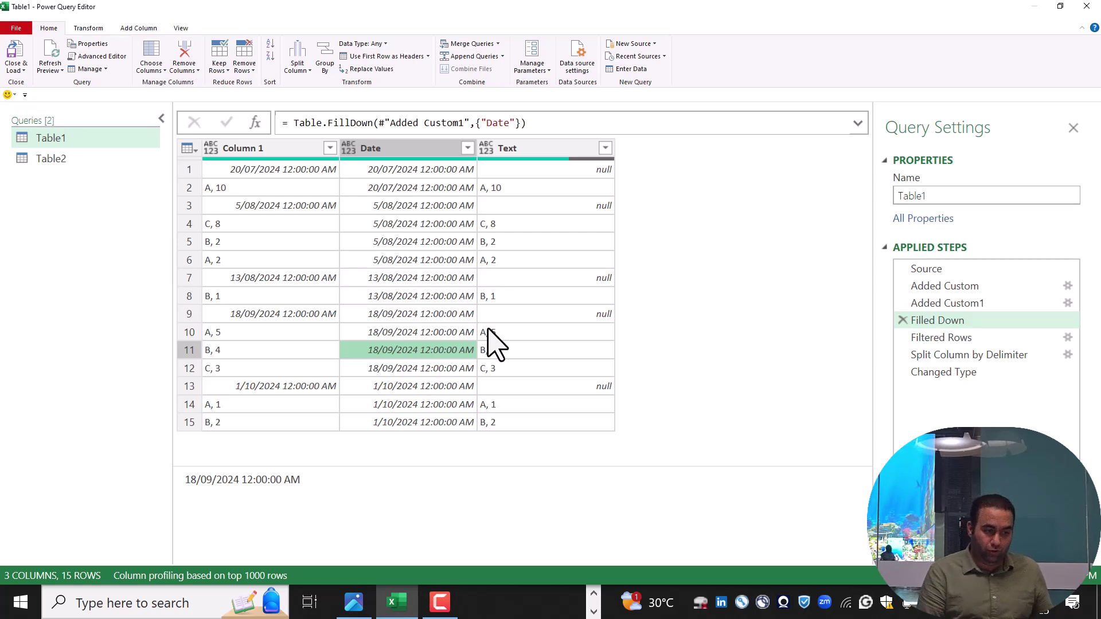
click(63, 160)
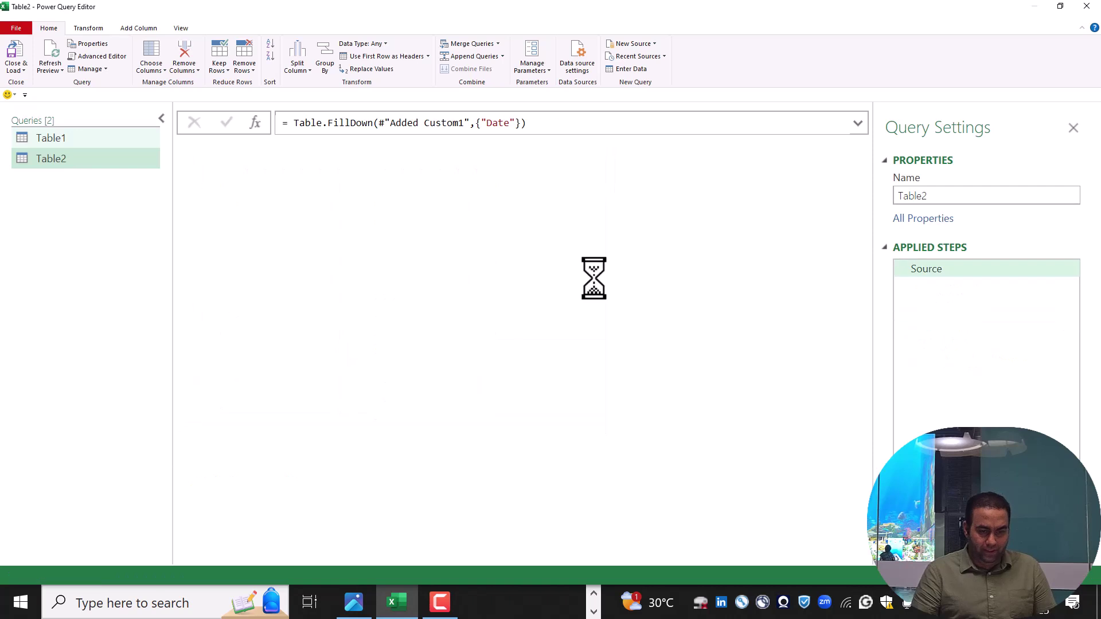
- Add a custom step to Table2 returning Source[Column 1] as a list
click(255, 122)
click(331, 123)
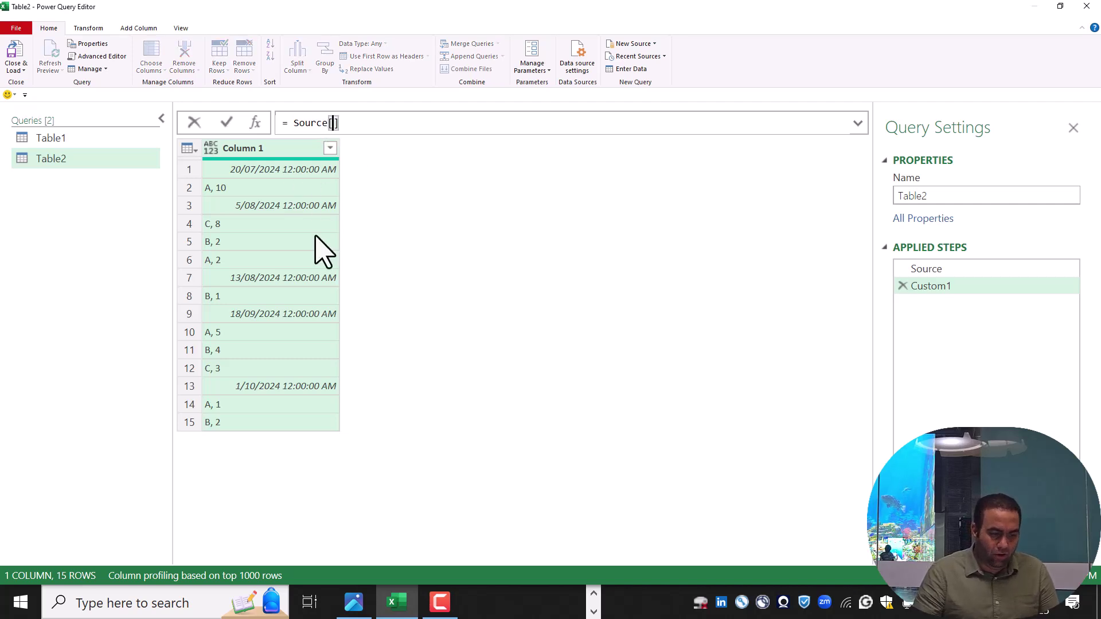
text(Column 1)
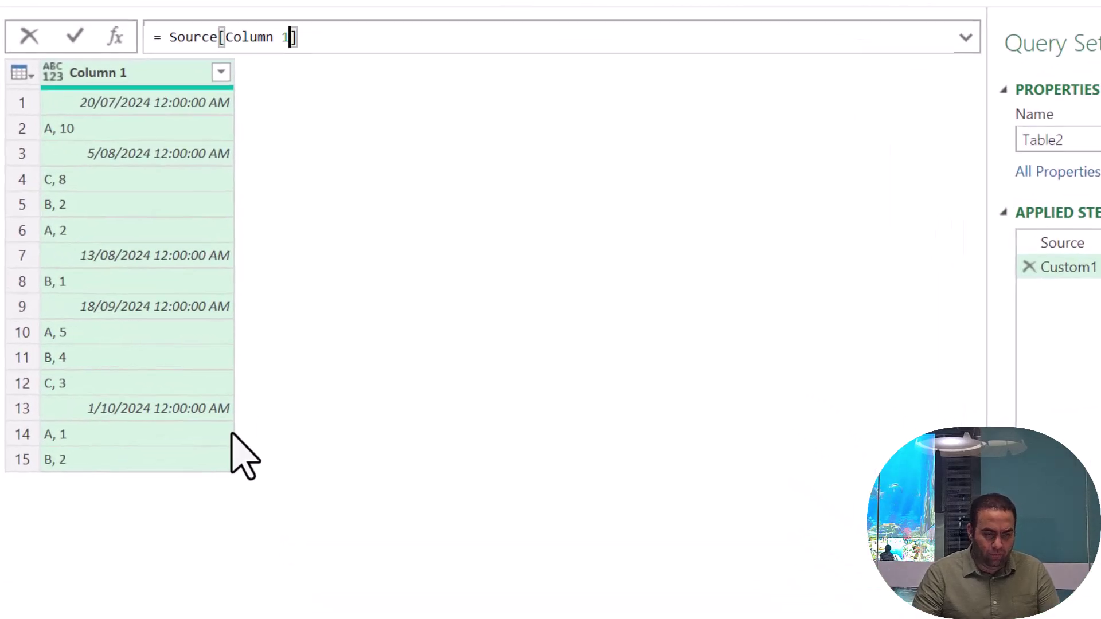
key(Return)
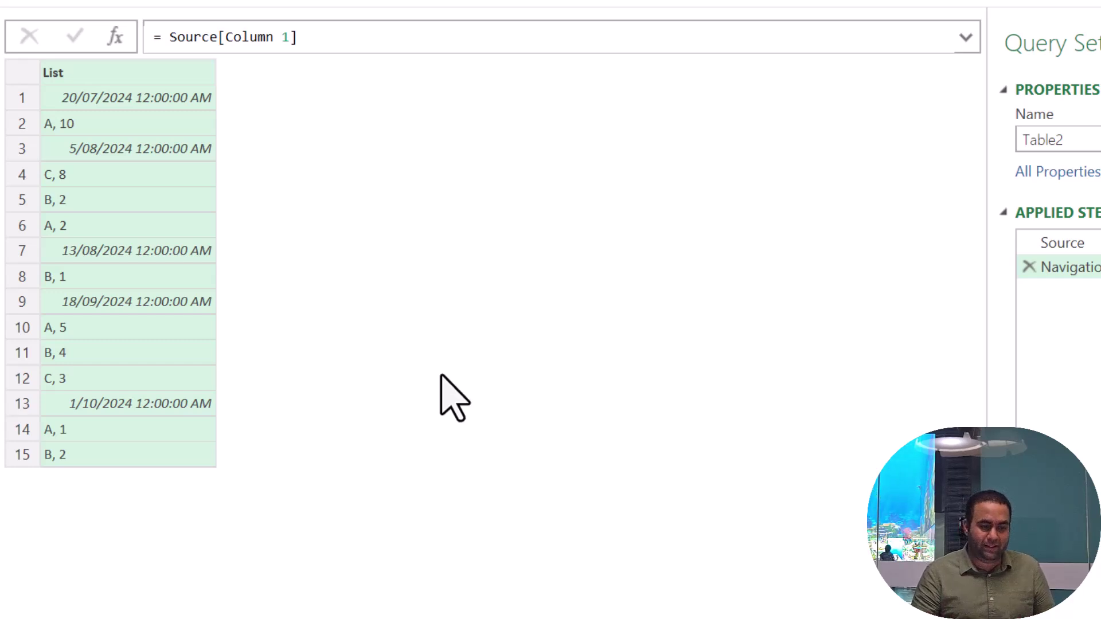
- Wrap the list as Table.FromList(Source[Column 1], each {_}), correcting the misspelled each
click(169, 41)
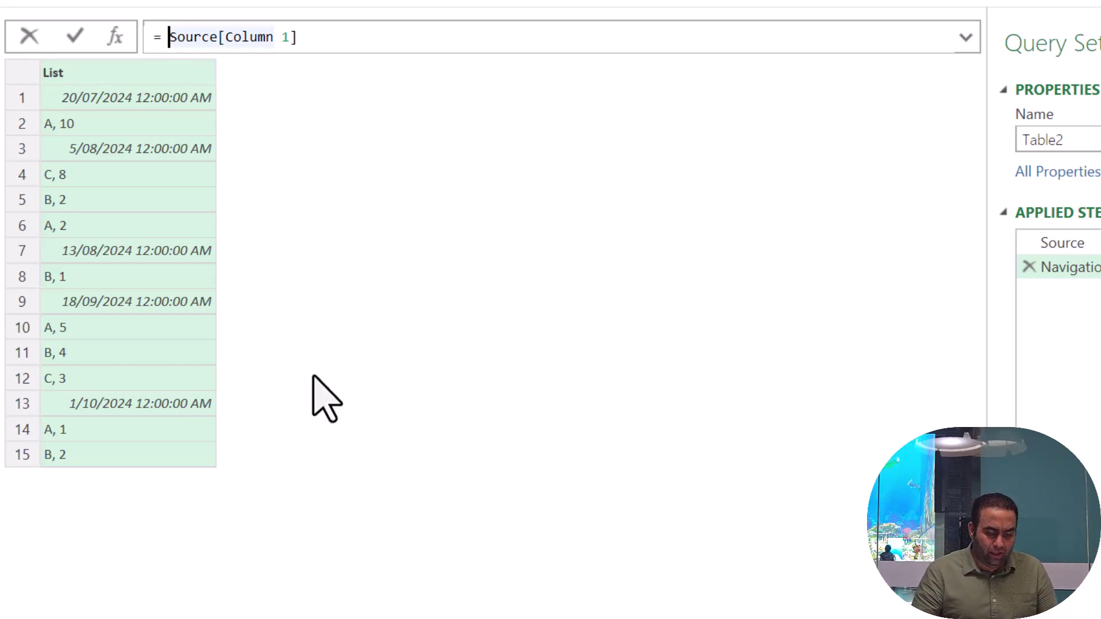
text(Table)
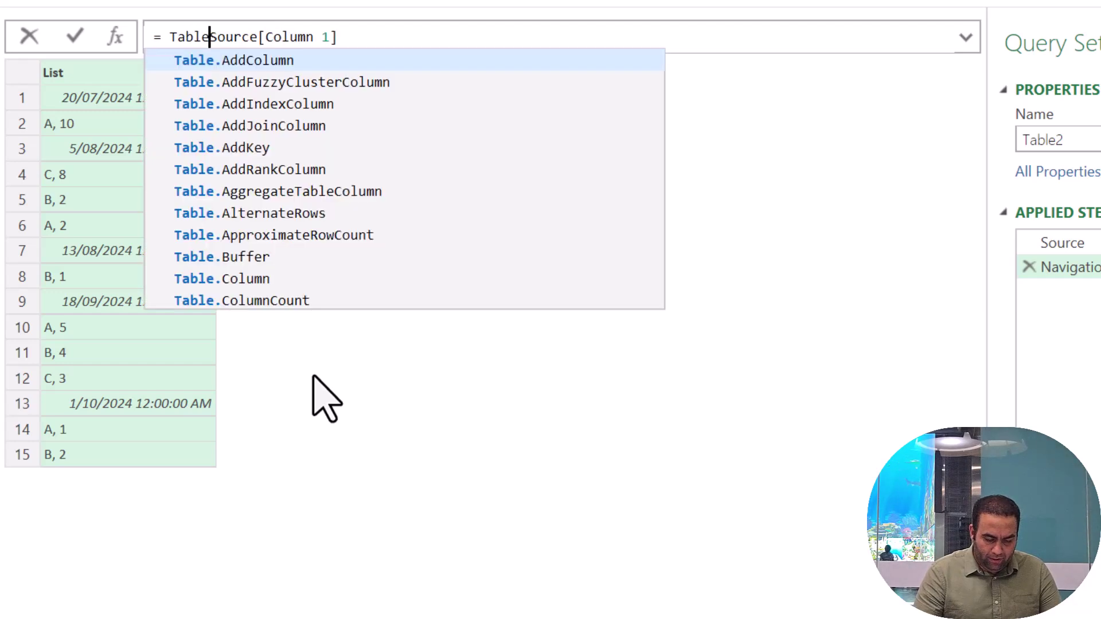
text(.FromList()
key(Right)
key(Right)
key(Right)
key(Right)
key(Right)
key(Right)
key(Right)
key(Right)
key(Right)
key(Right)
key(Right)
key(Right)
key(Right)
key(Right)
key(Right)
key(Right)
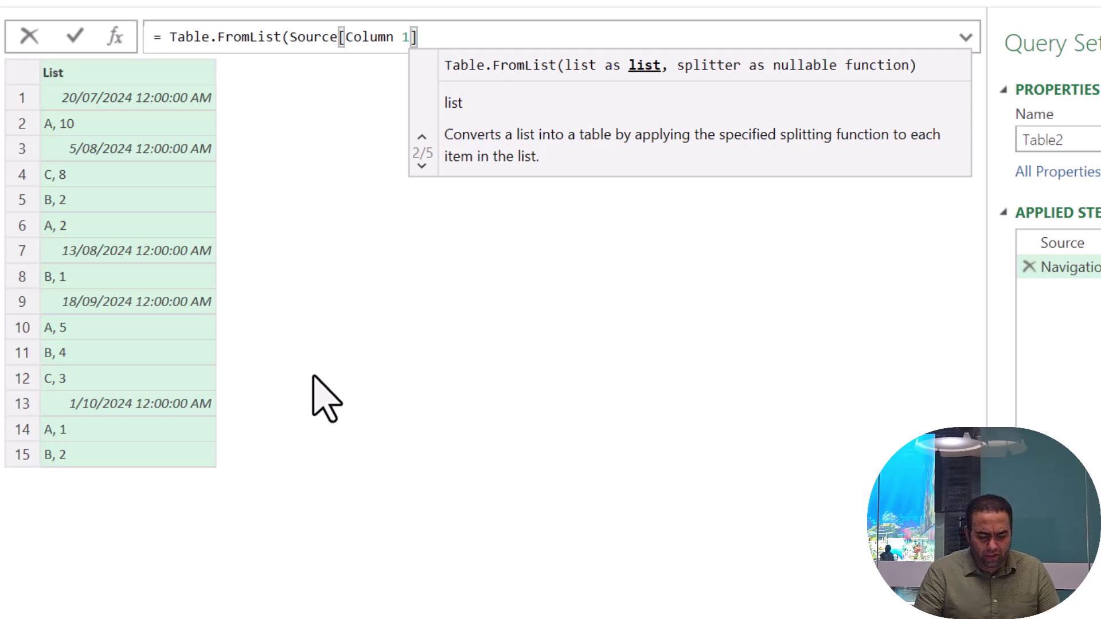
text(, eahc {_})
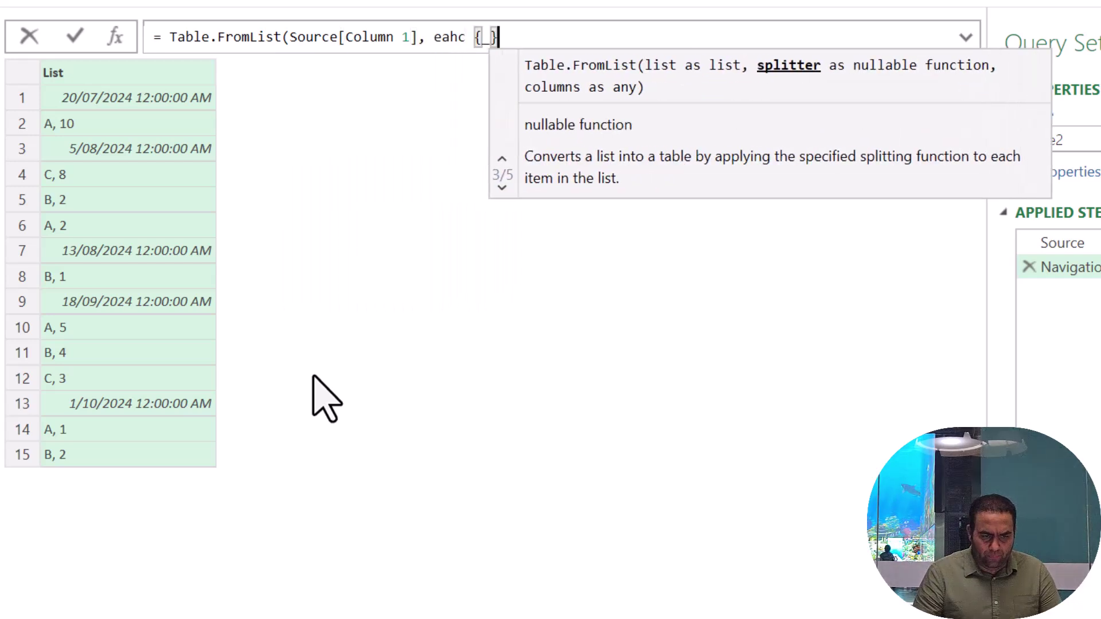
key(Return)
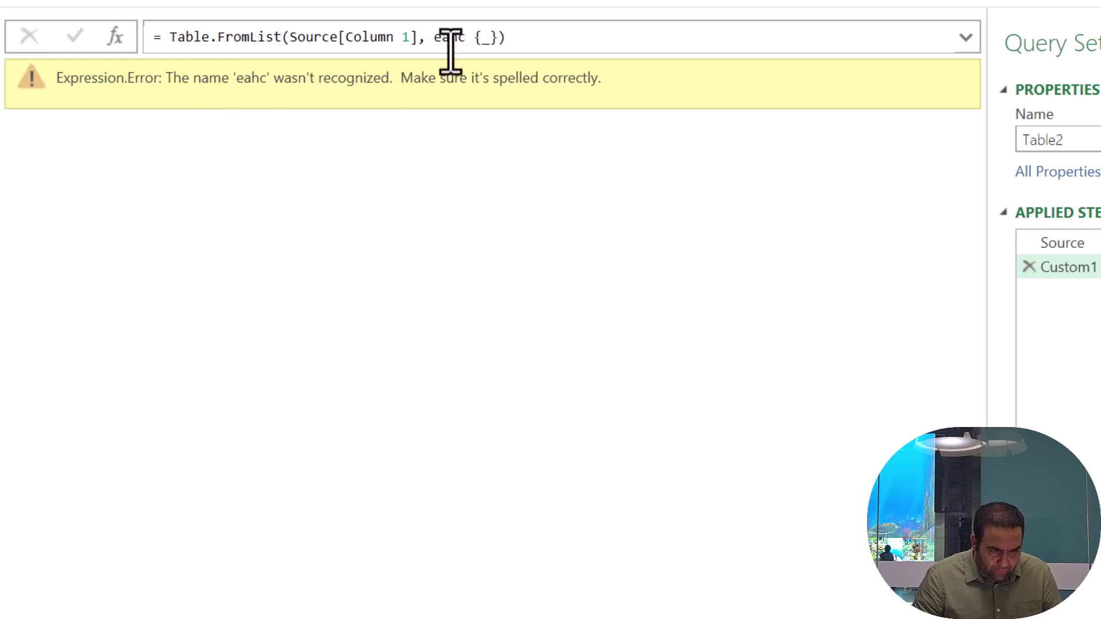
text(each)
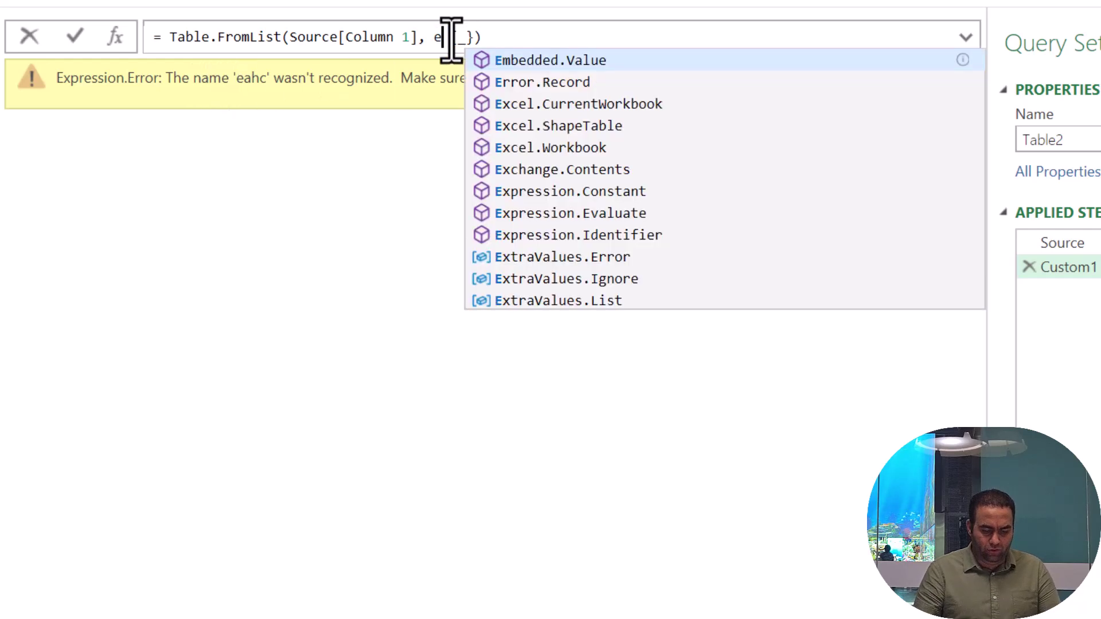
key(Return)
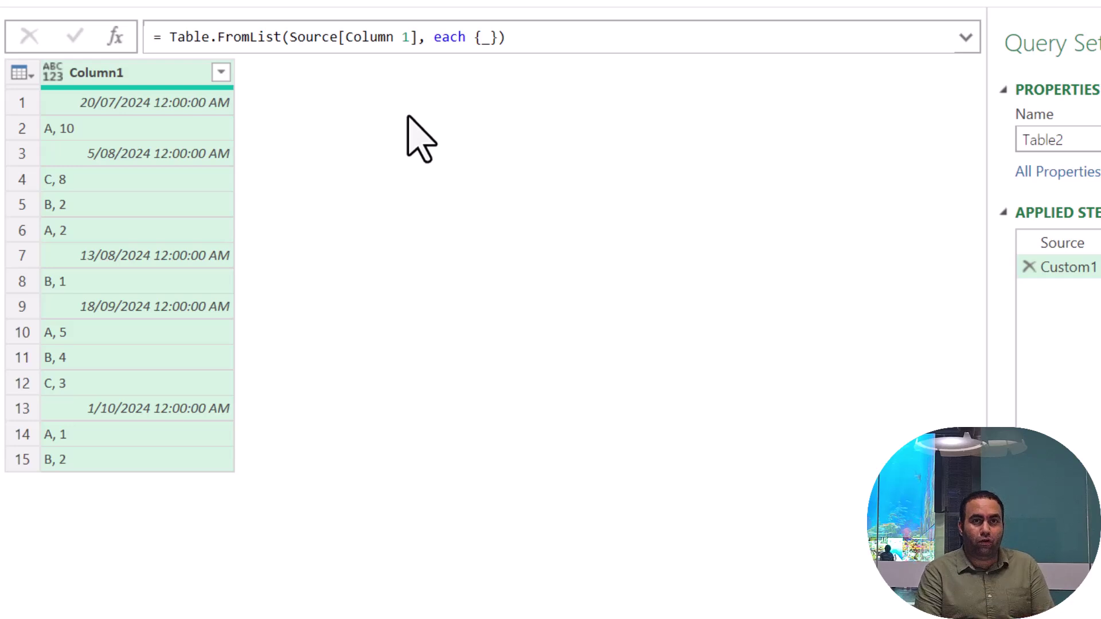
- Change the function to each { if _ is datetime then _ else null } and compare against Source
click(482, 38)
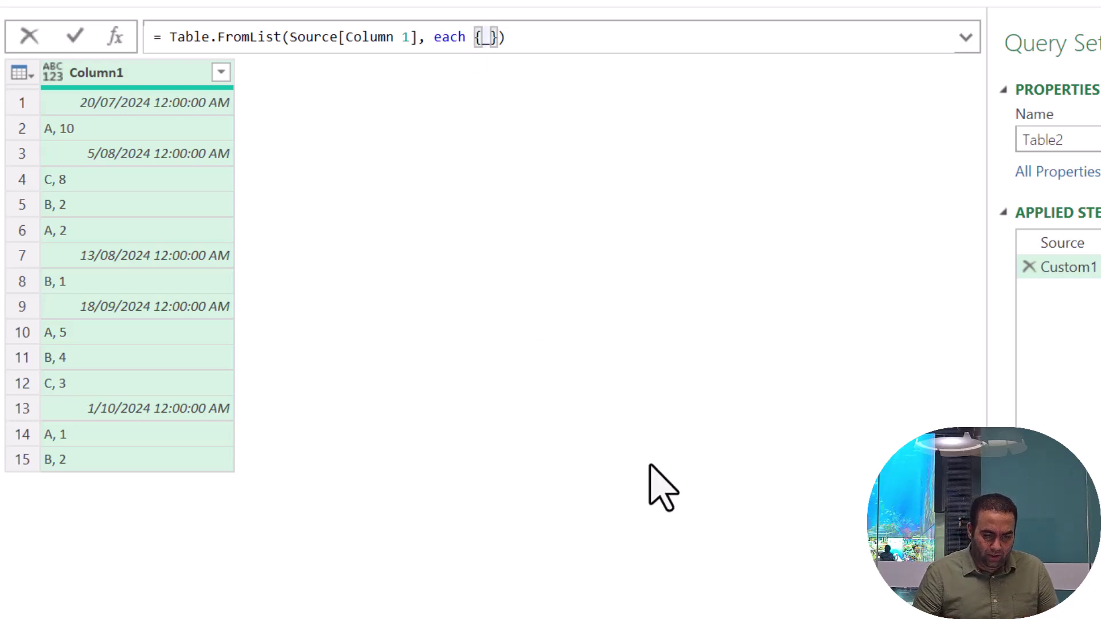
text(is )
text(datetime )
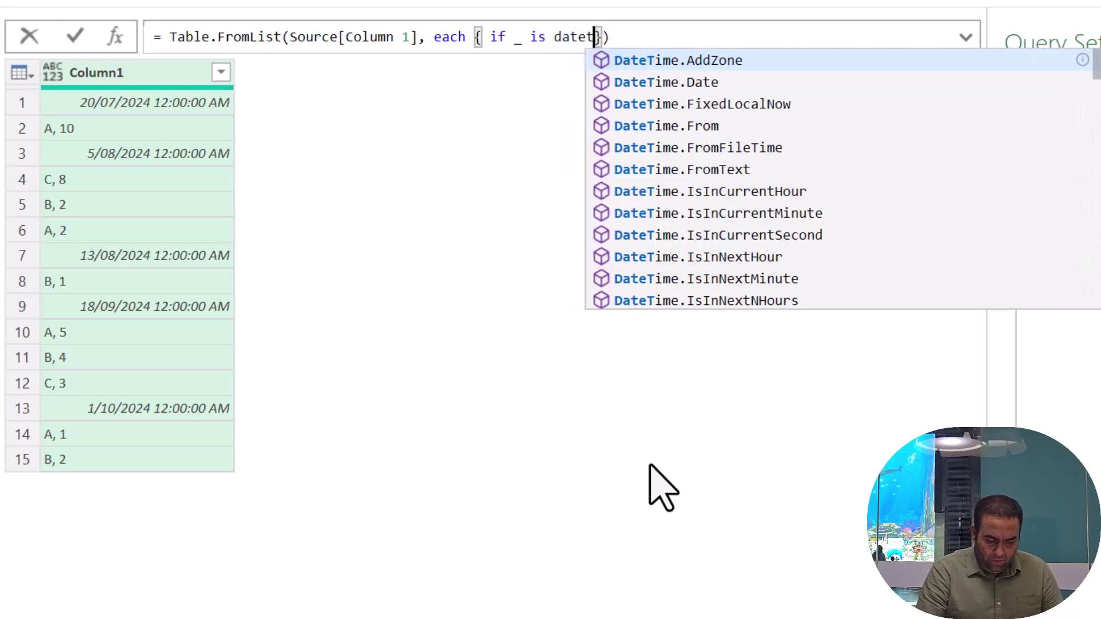
text(then _ el)
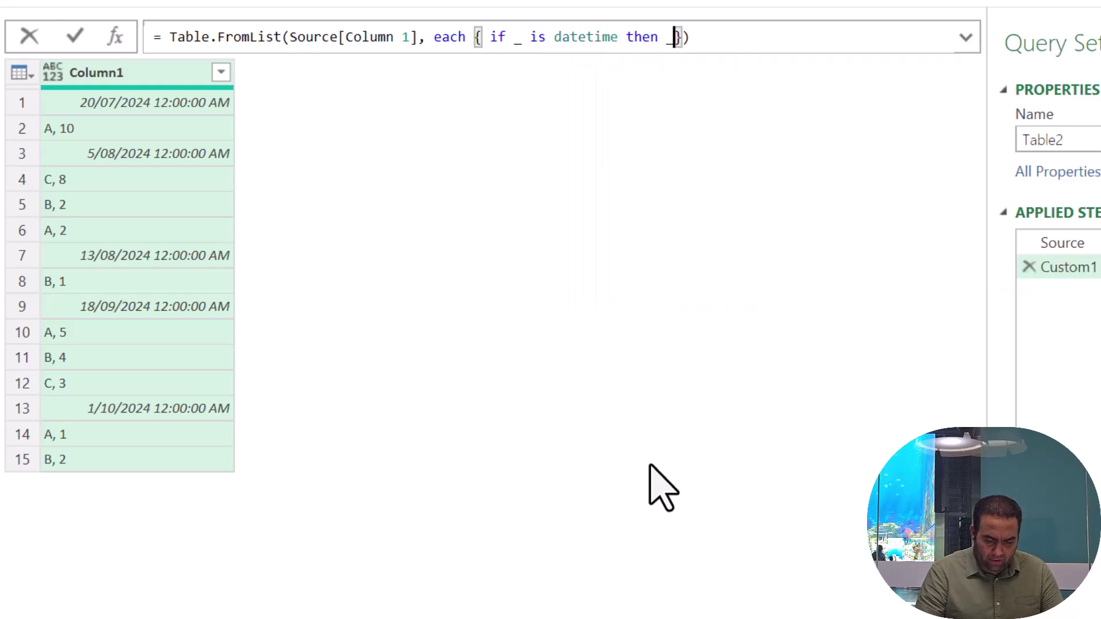
text(se )
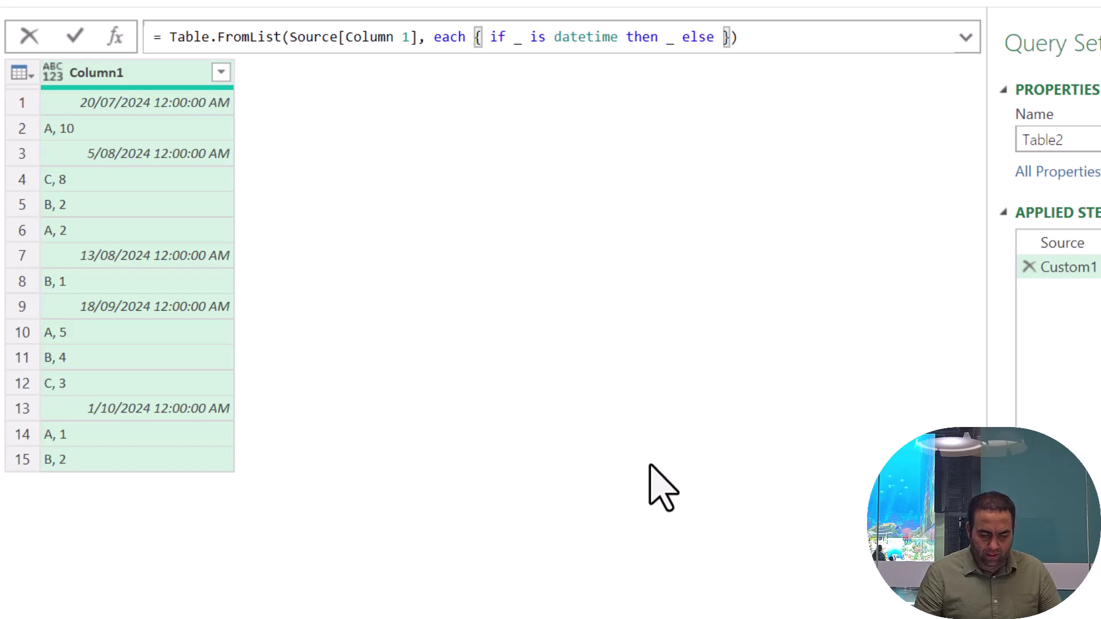
text(null)
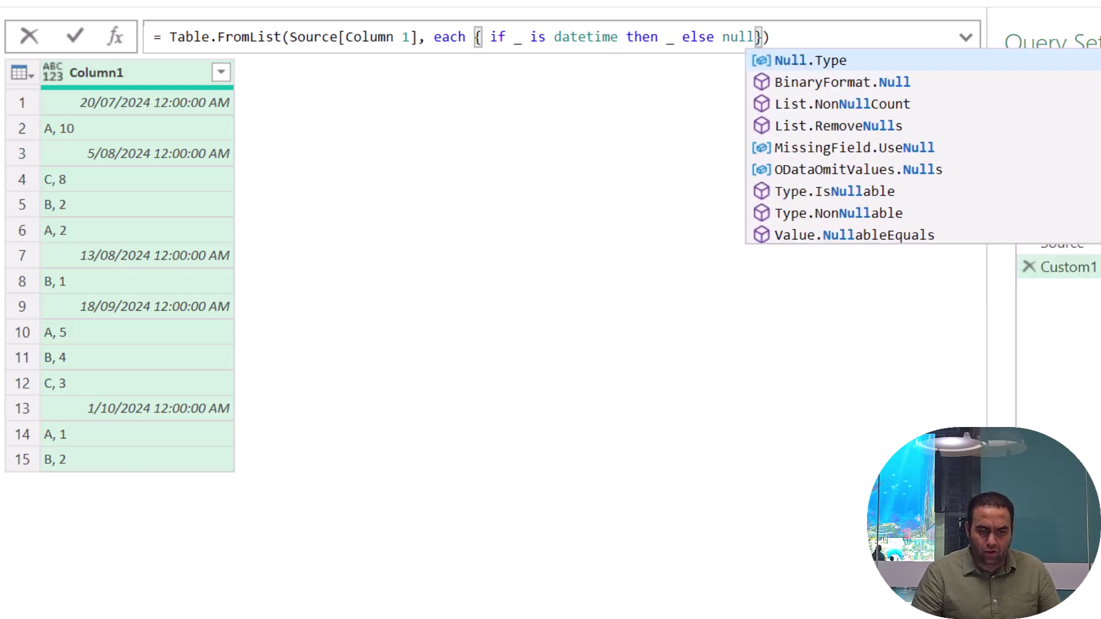
key(Return)
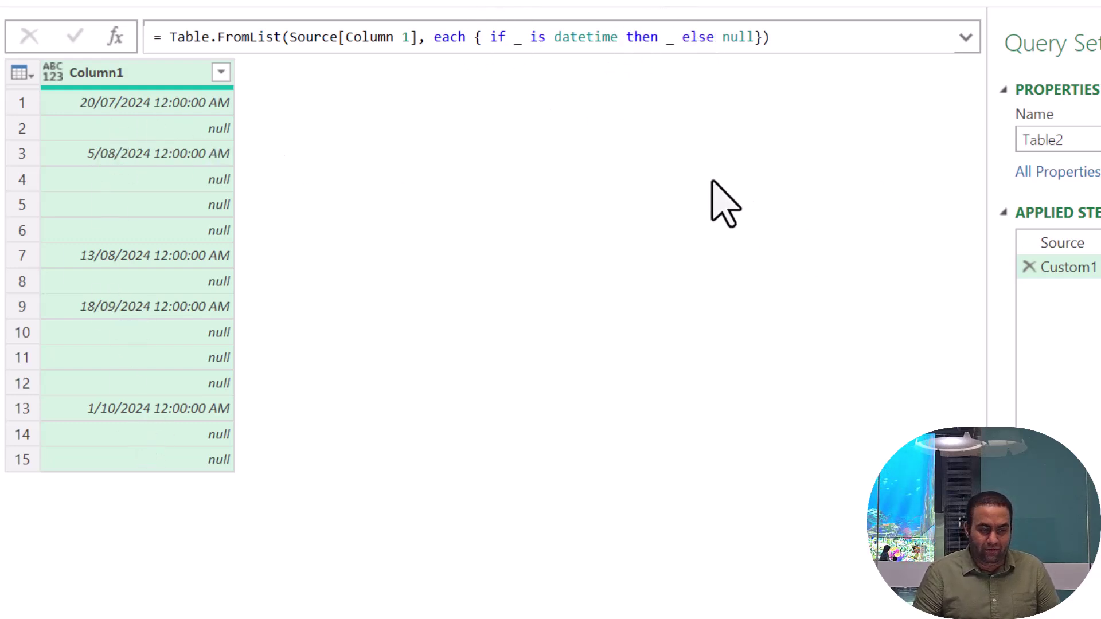
click(1082, 243)
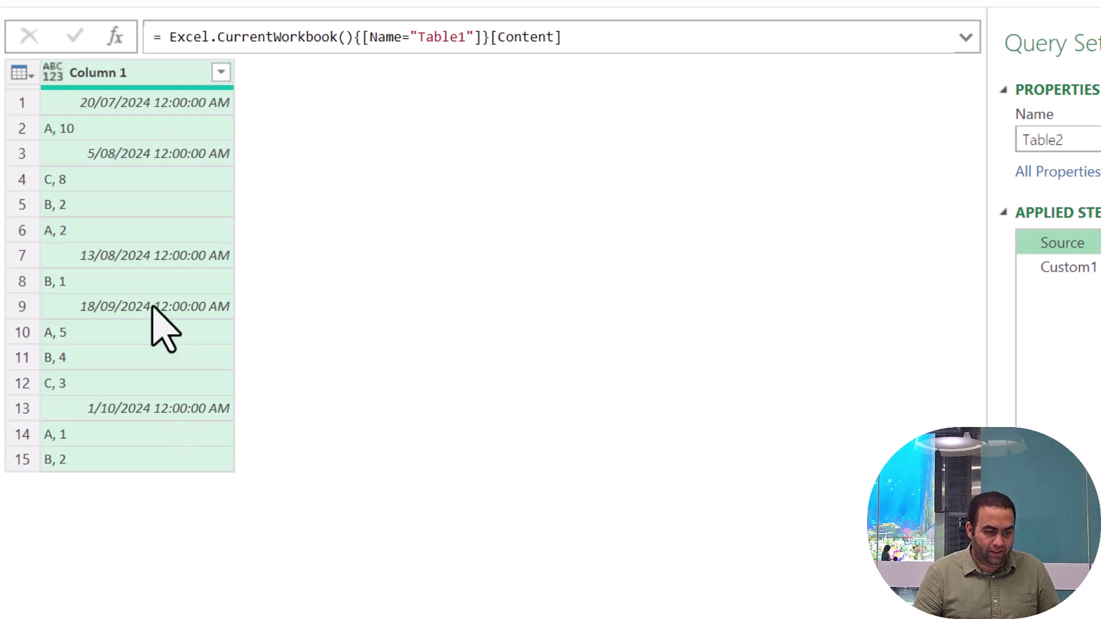
click(1060, 267)
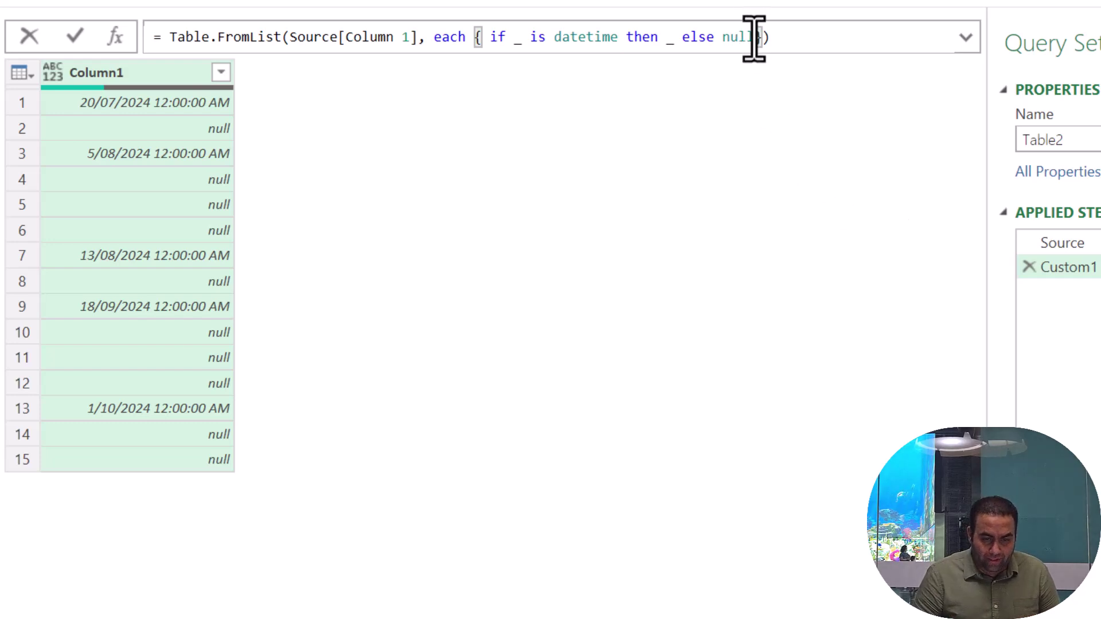
- Add 'if _ is text then _ else null' to the list, creating Column2 with product pairs
text(, if )
text(_ is text)
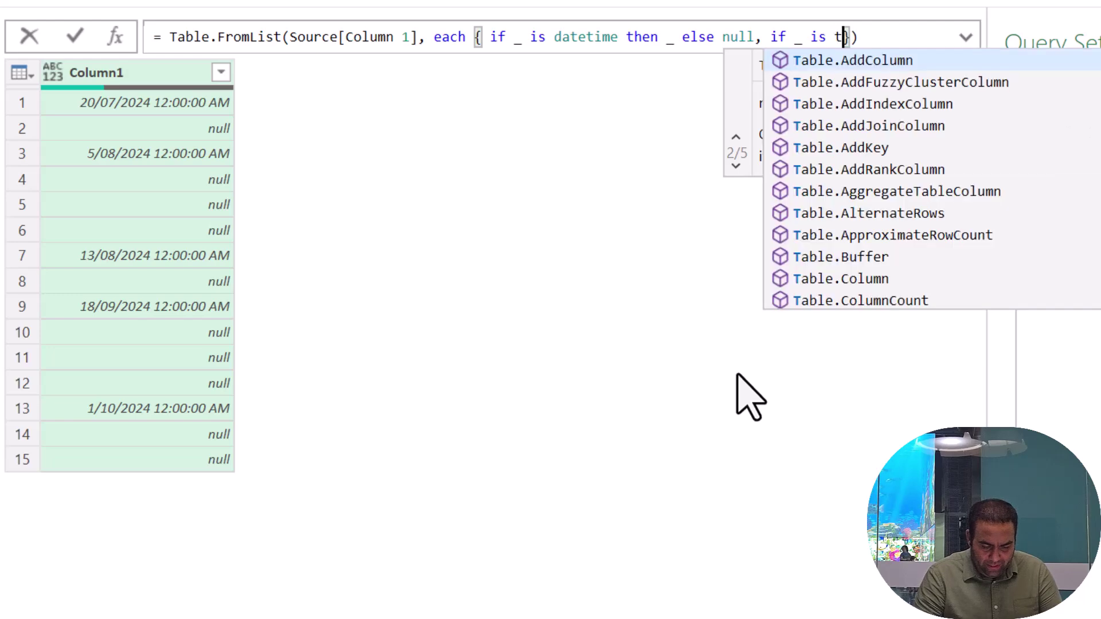
text( then _ el)
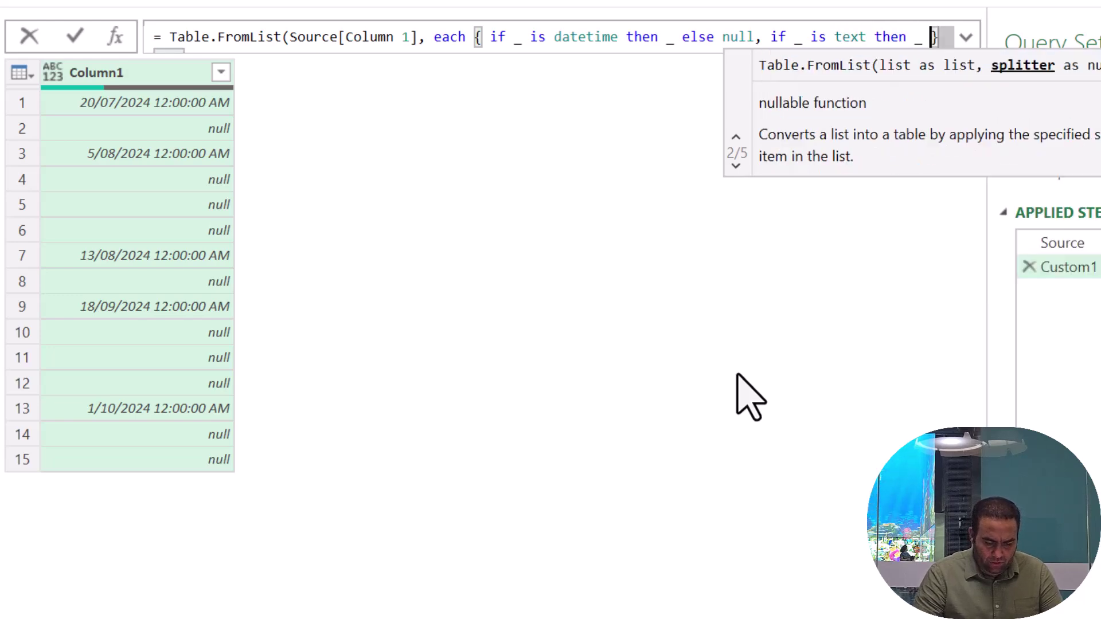
text(se null)
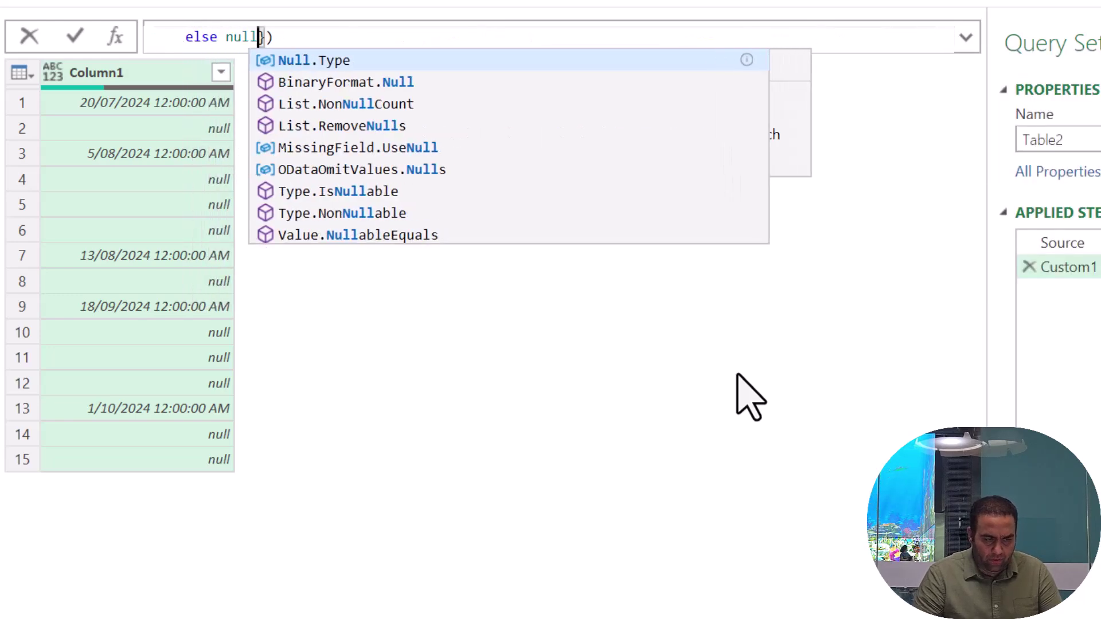
key(Return)
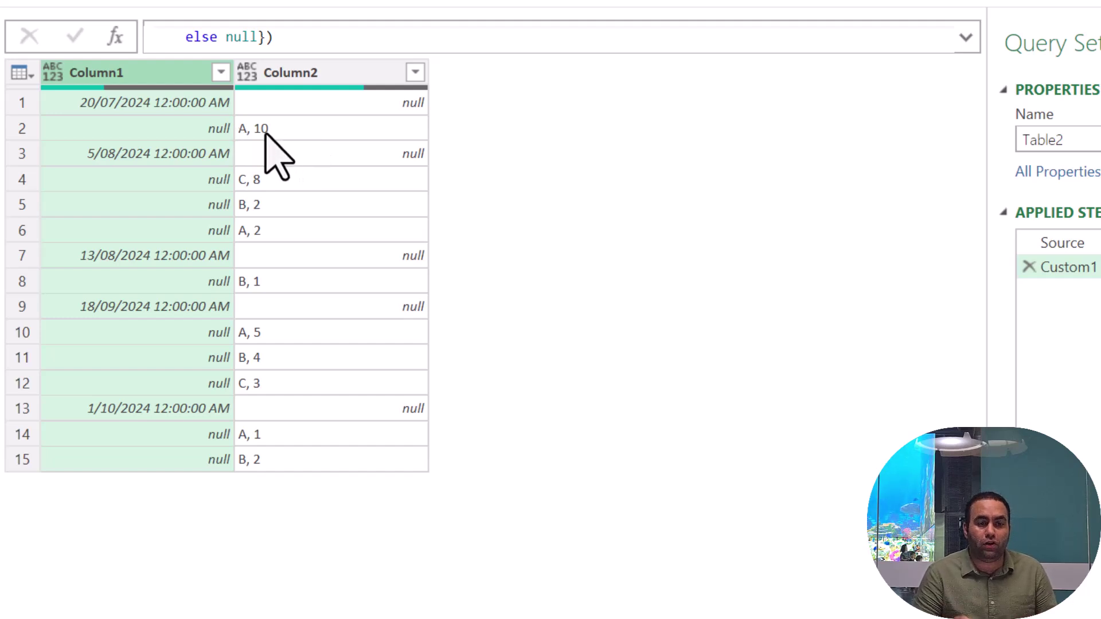
click(965, 36)
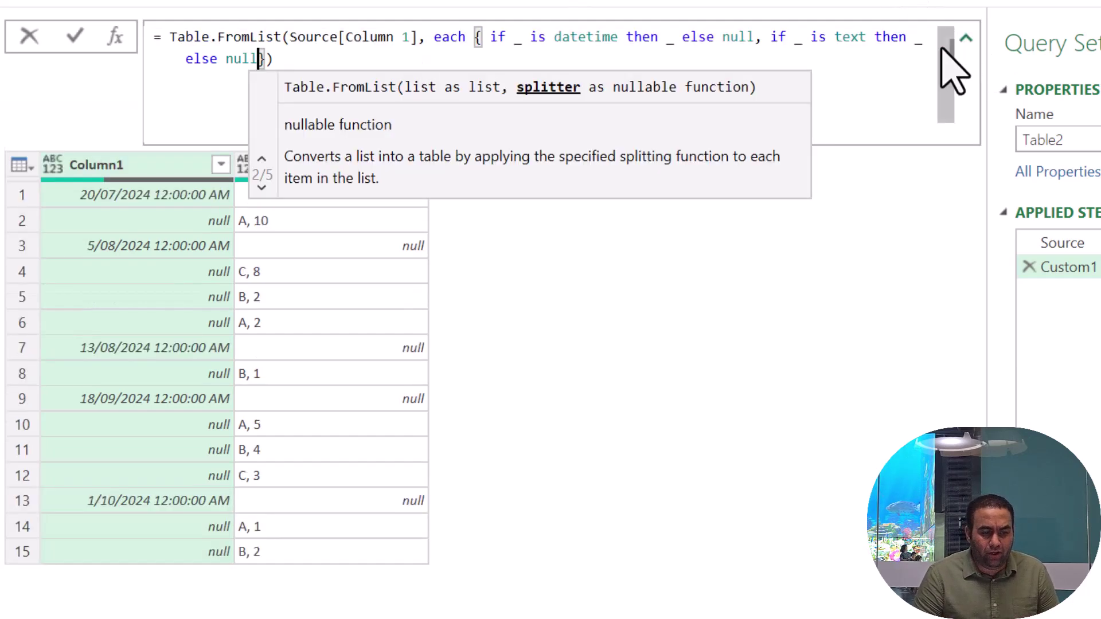
click(912, 39)
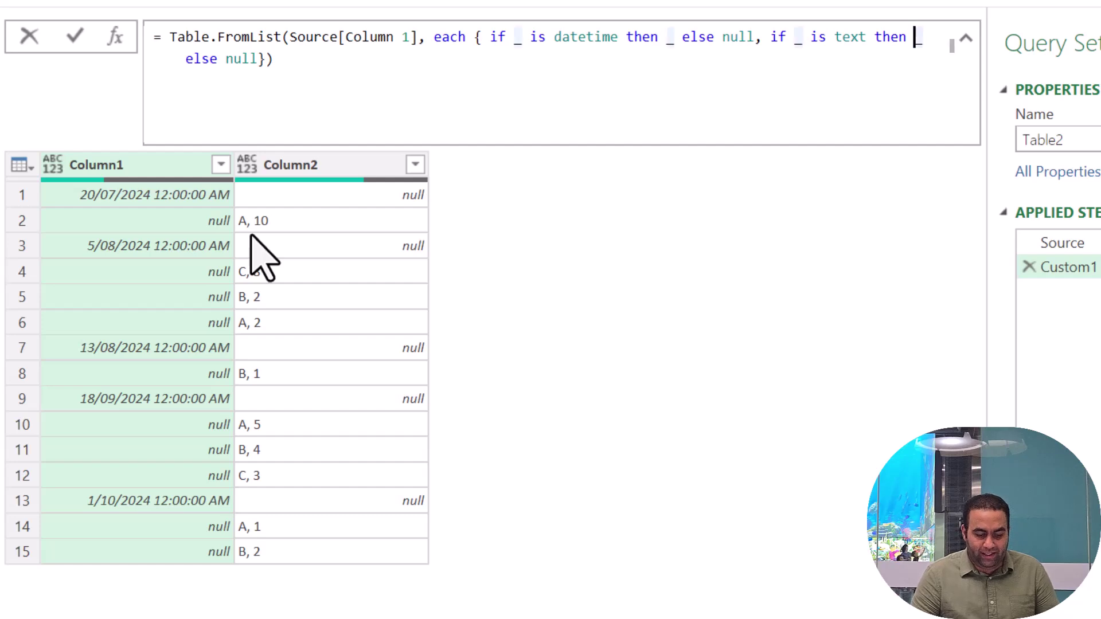
- Wrap the text branch in Text.BeforeDelimiter(_, ",") so Column2 holds only product letters
text(Text)
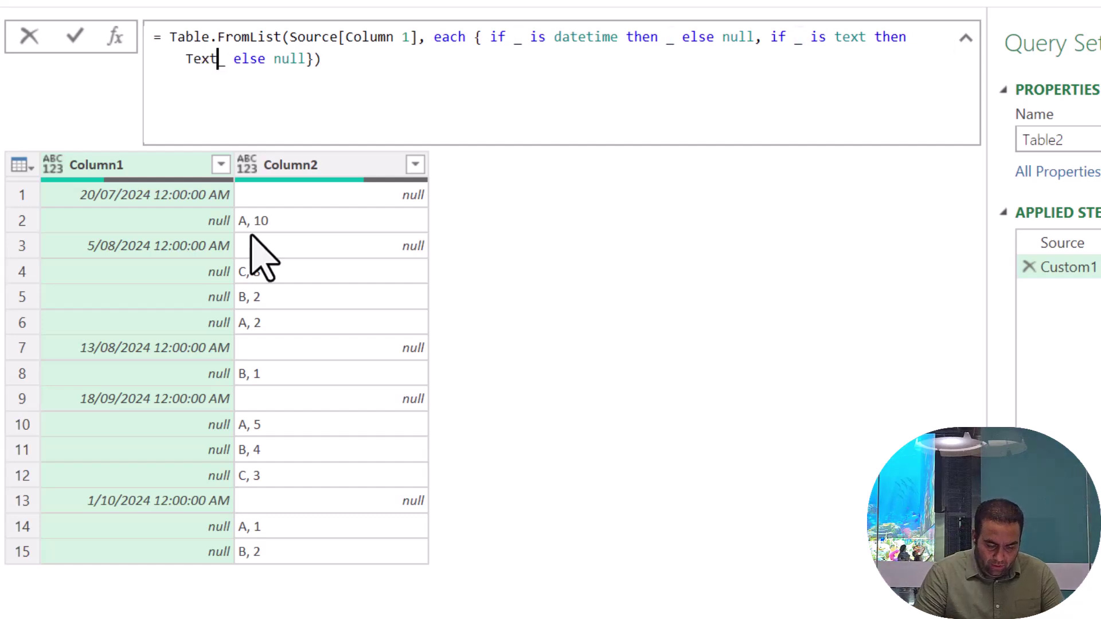
text(.Bef)
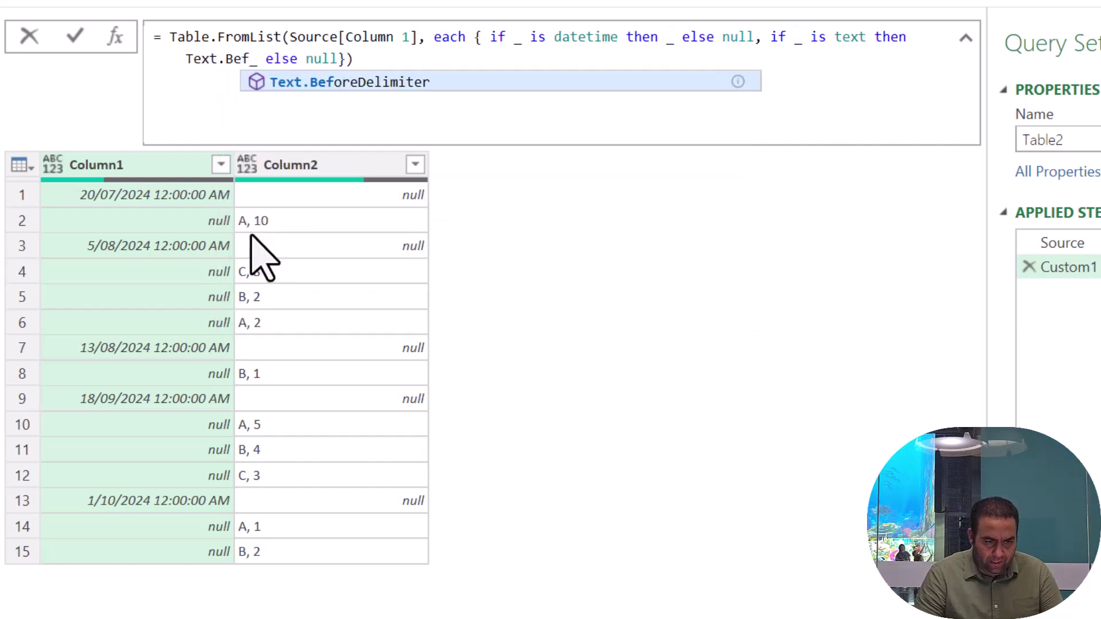
key(Tab)
text((_)
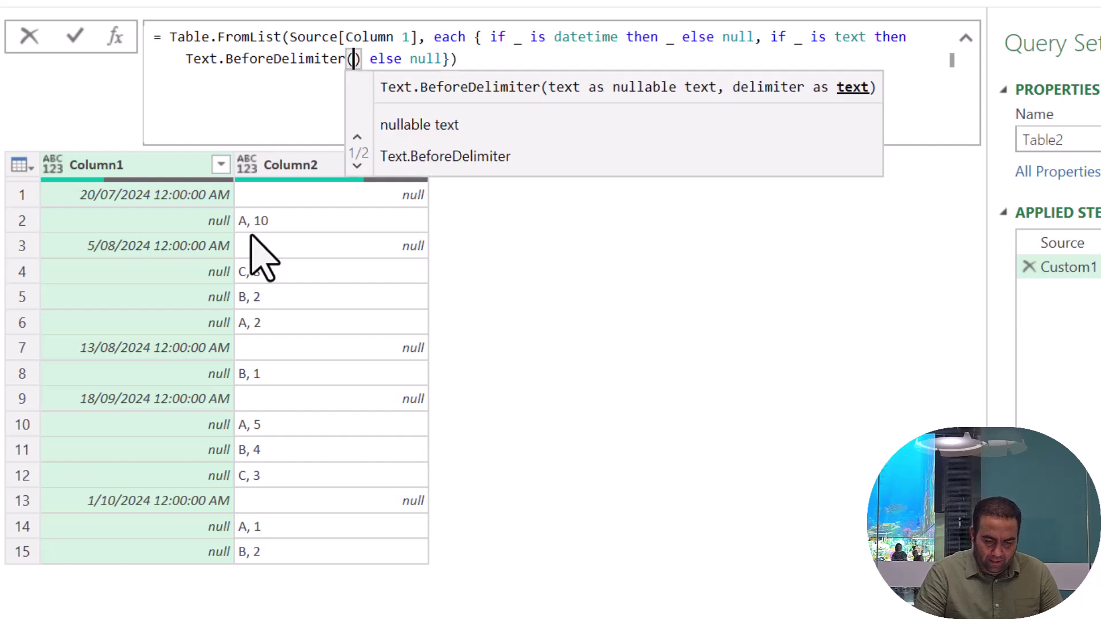
text(,")
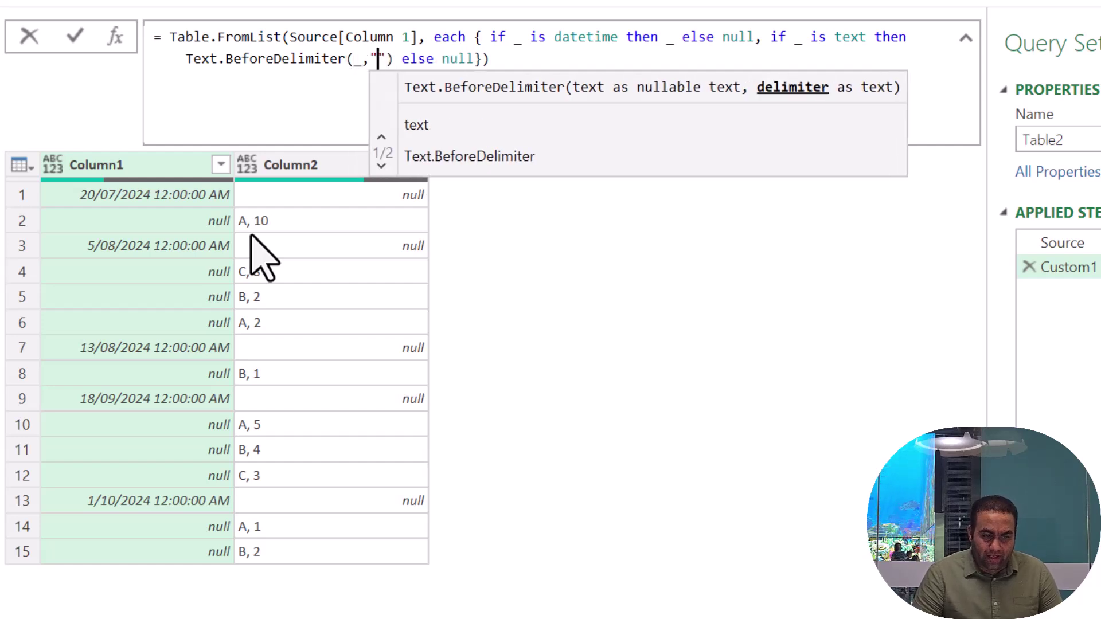
text(,)
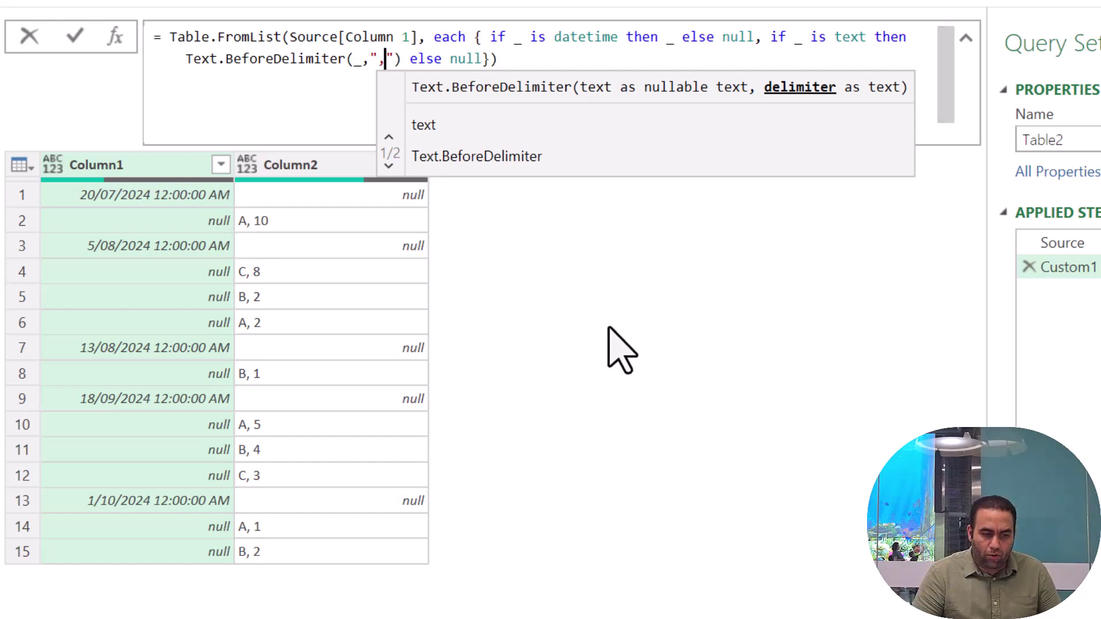
click(615, 352)
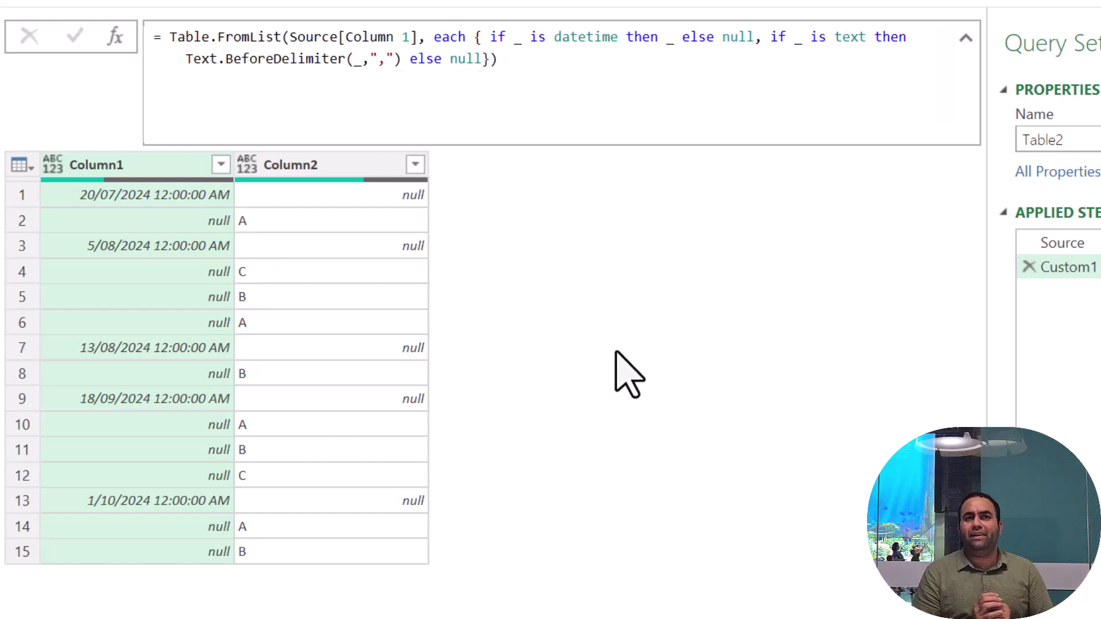
click(483, 58)
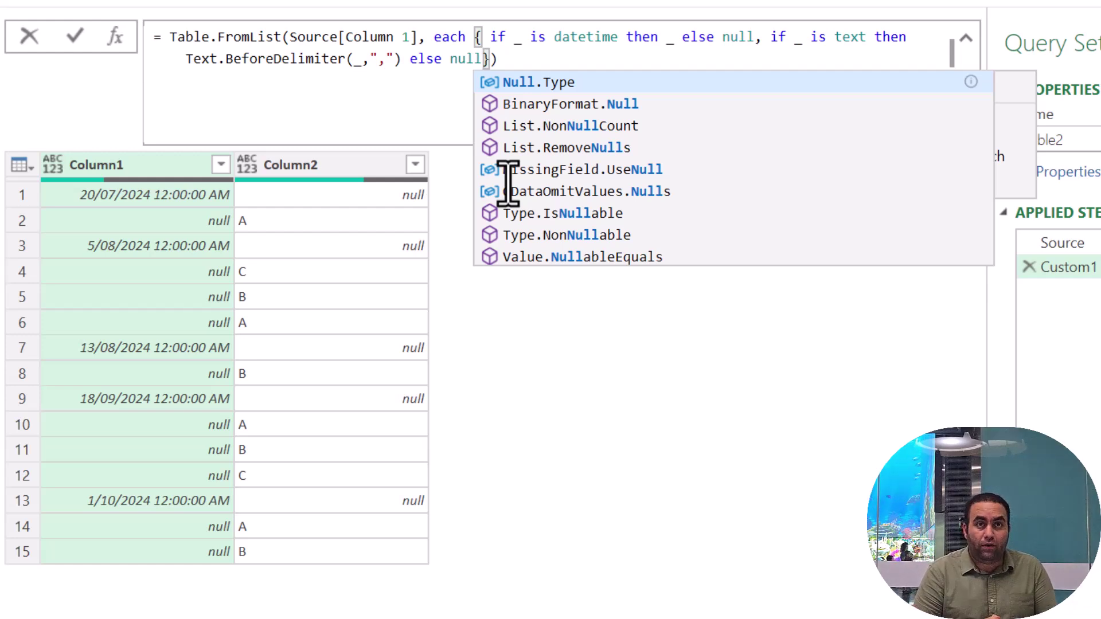
- Extend the Table.FromList list with 'if _ is text then Text.AfterDelimiter(_, ",") else null' for a quantity column
text(, if )
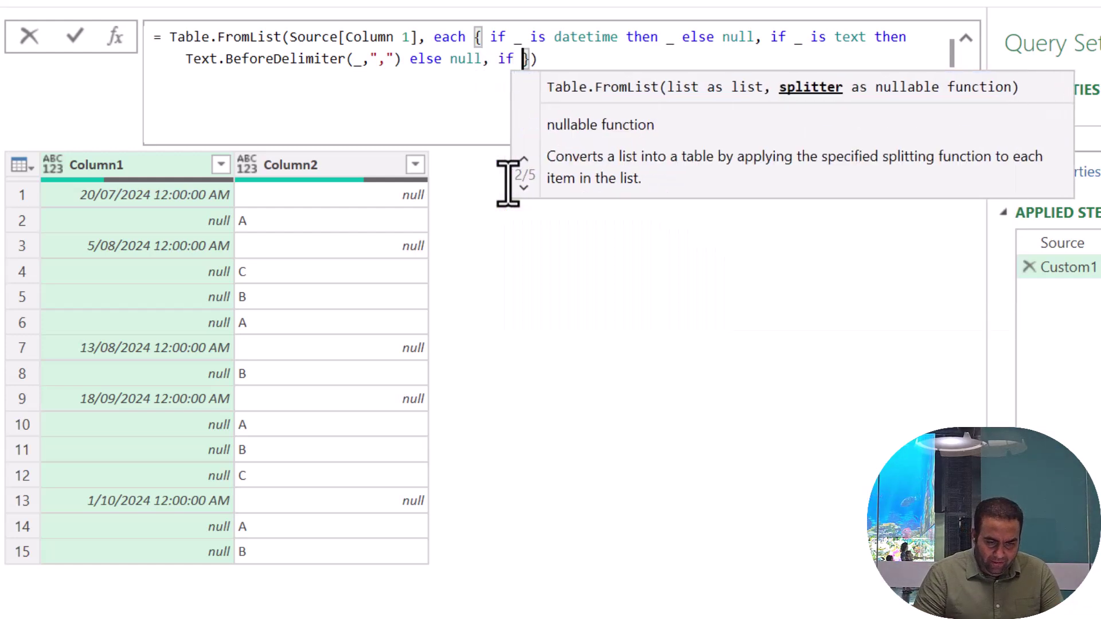
text(_ is text)
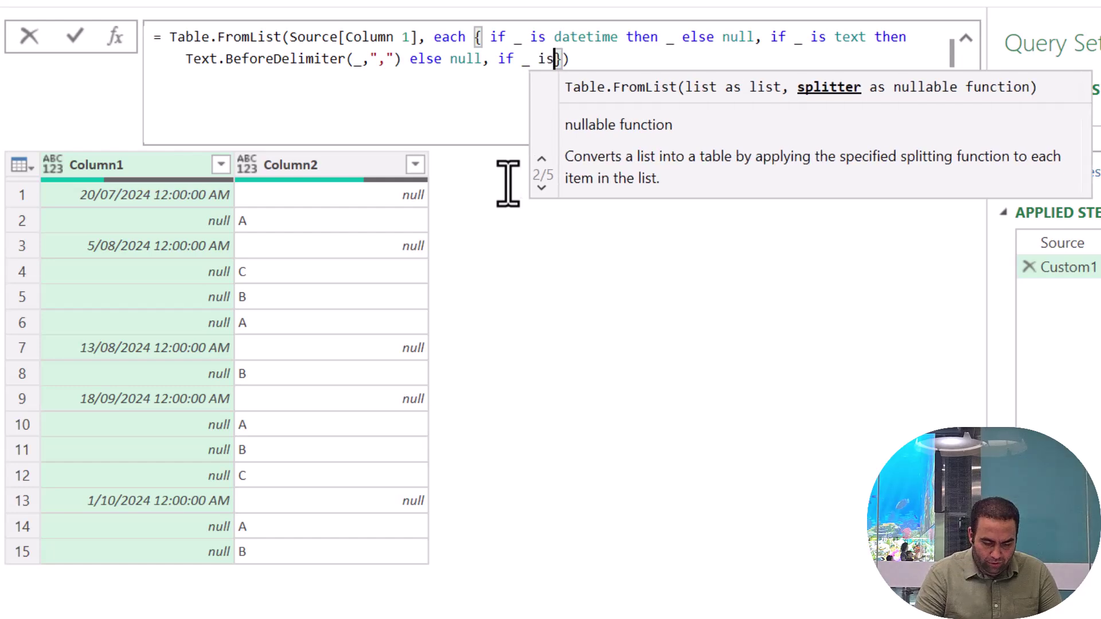
text( then)
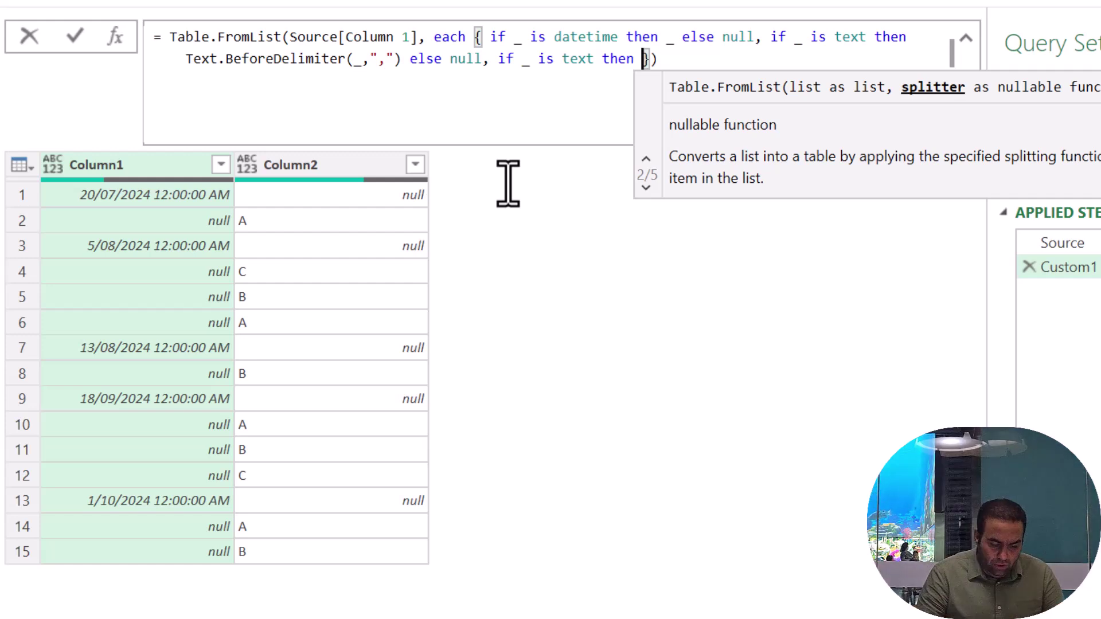
text(T)
text(ext.Aft)
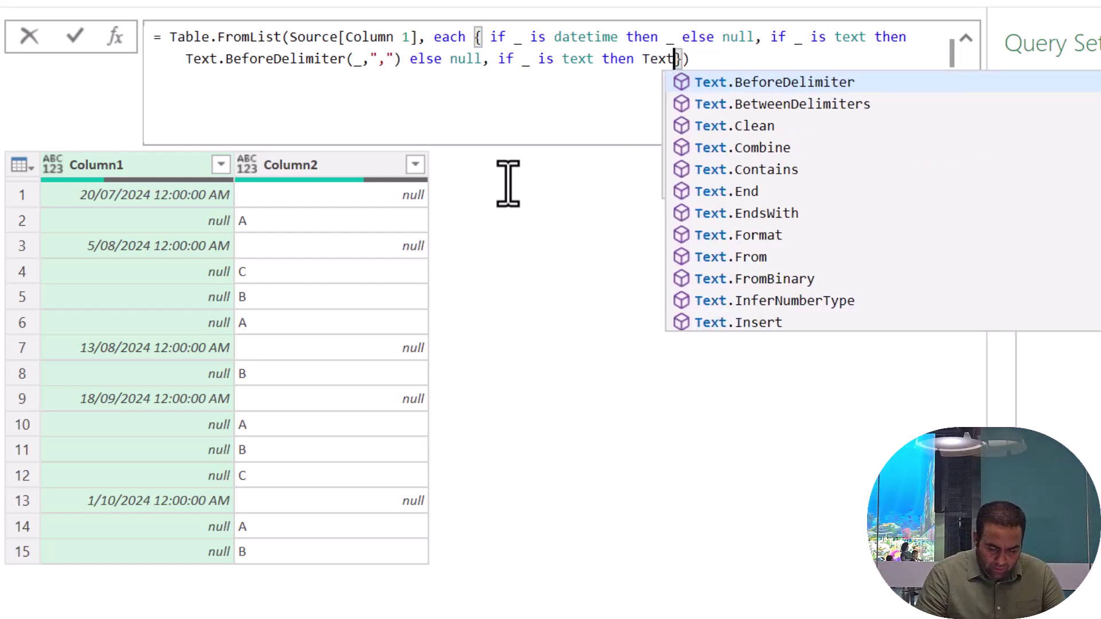
text(er)
key(Tab)
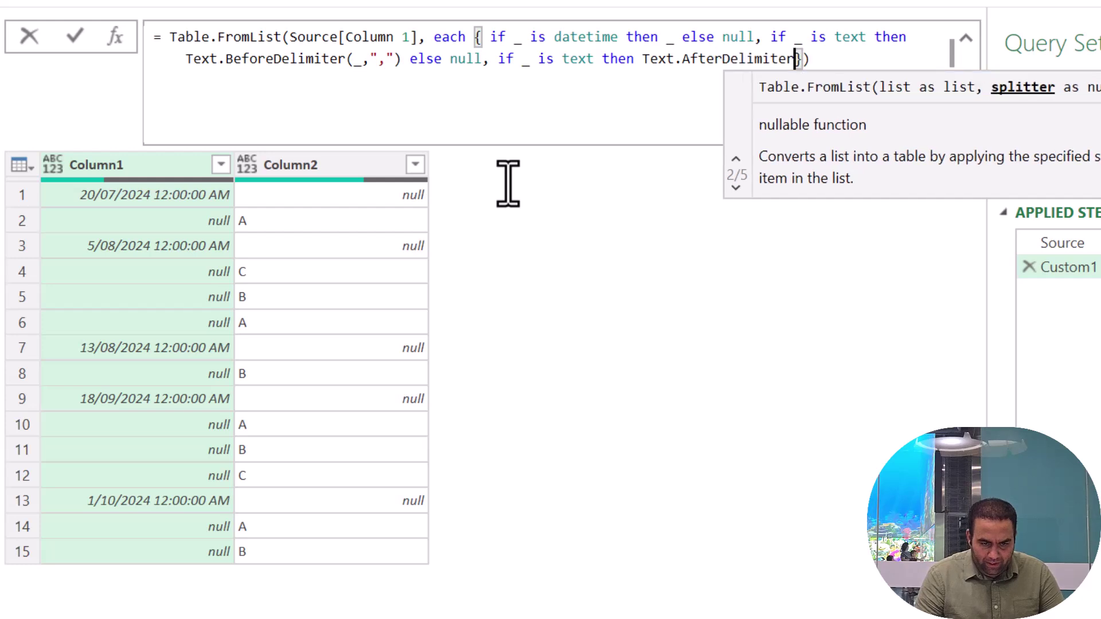
text((_,)
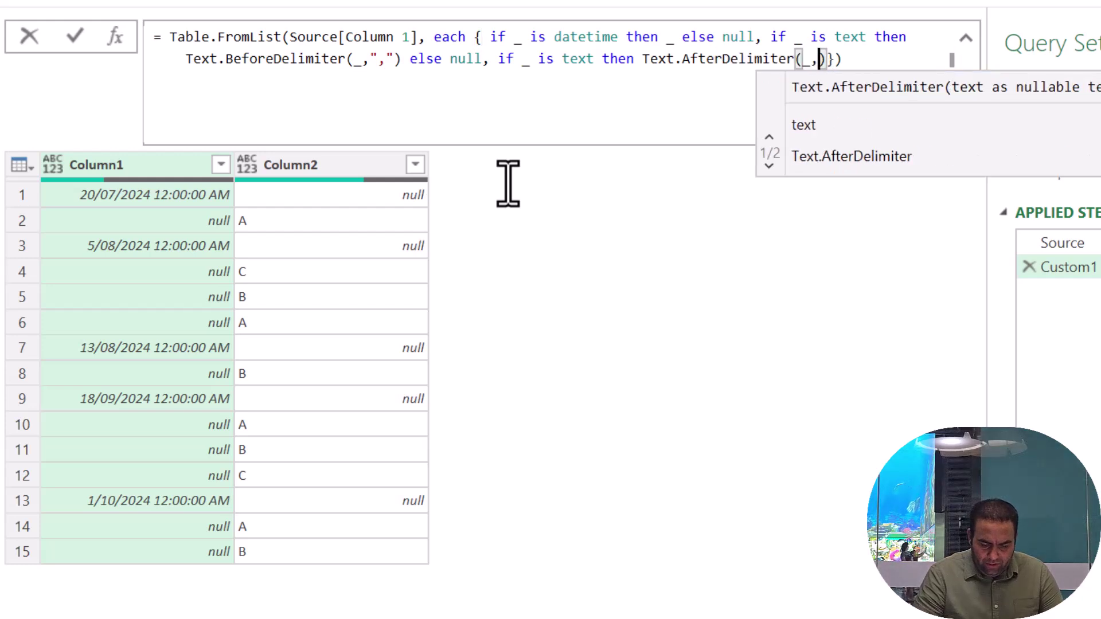
text(",") )
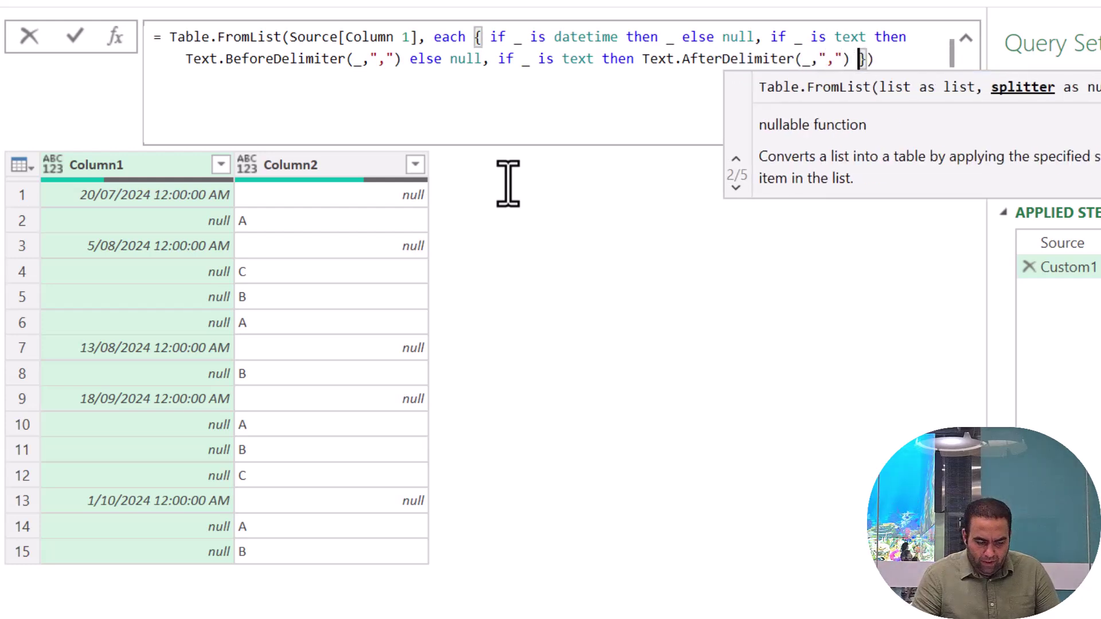
text(else null)
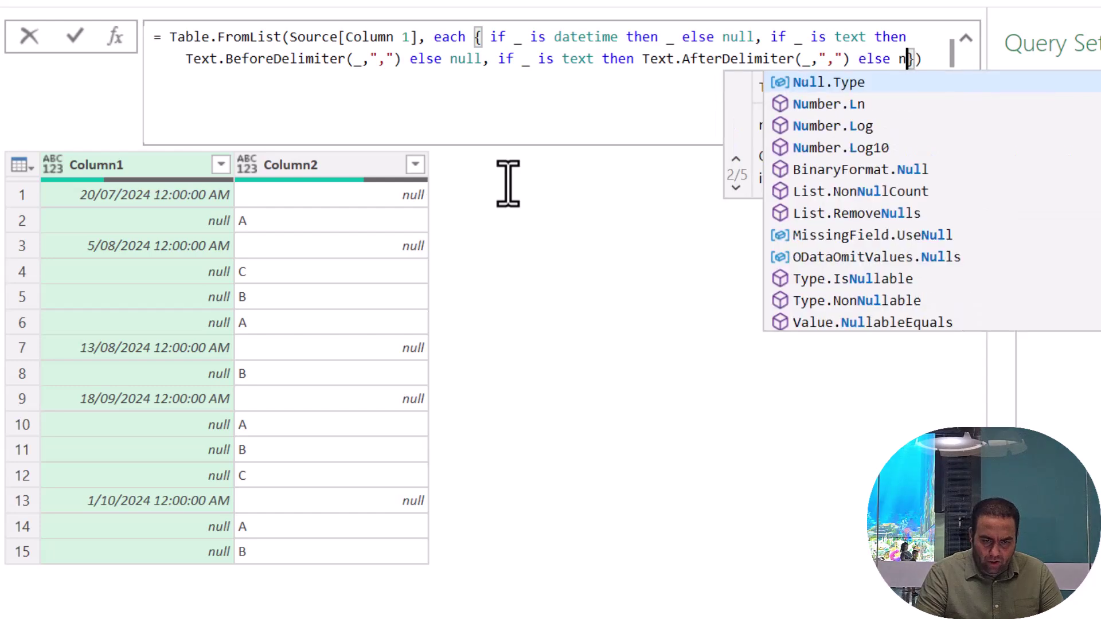
key(Escape)
key(Return)
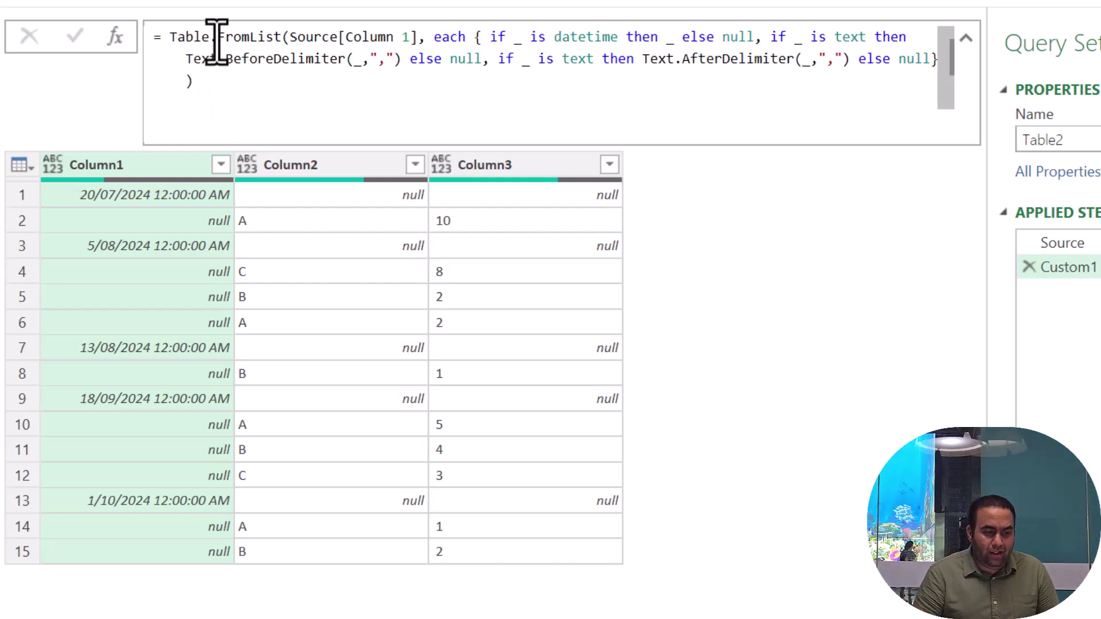
- Add column names {"Date", "Product", "Quantity"} to the Table.FromList formula
click(208, 81)
text(, {)
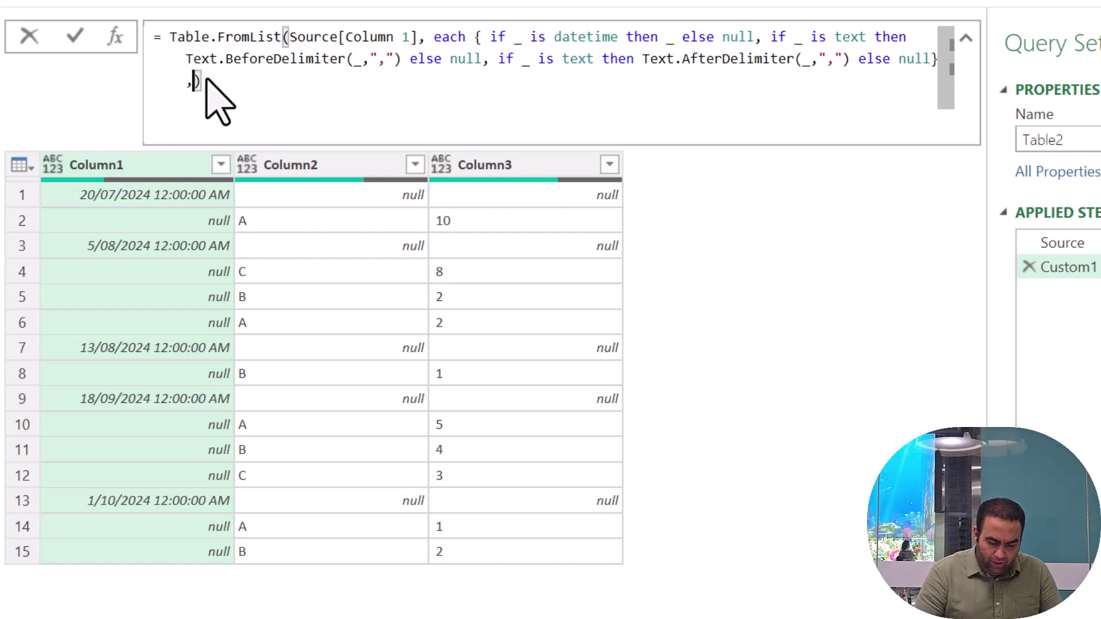
text("Date")
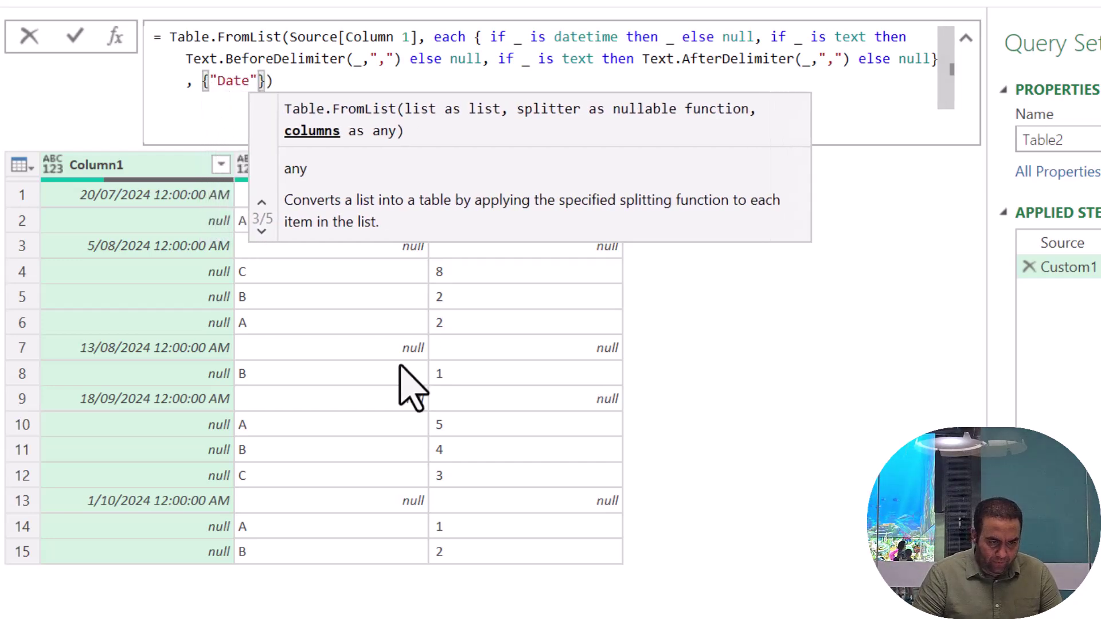
text(, "P)
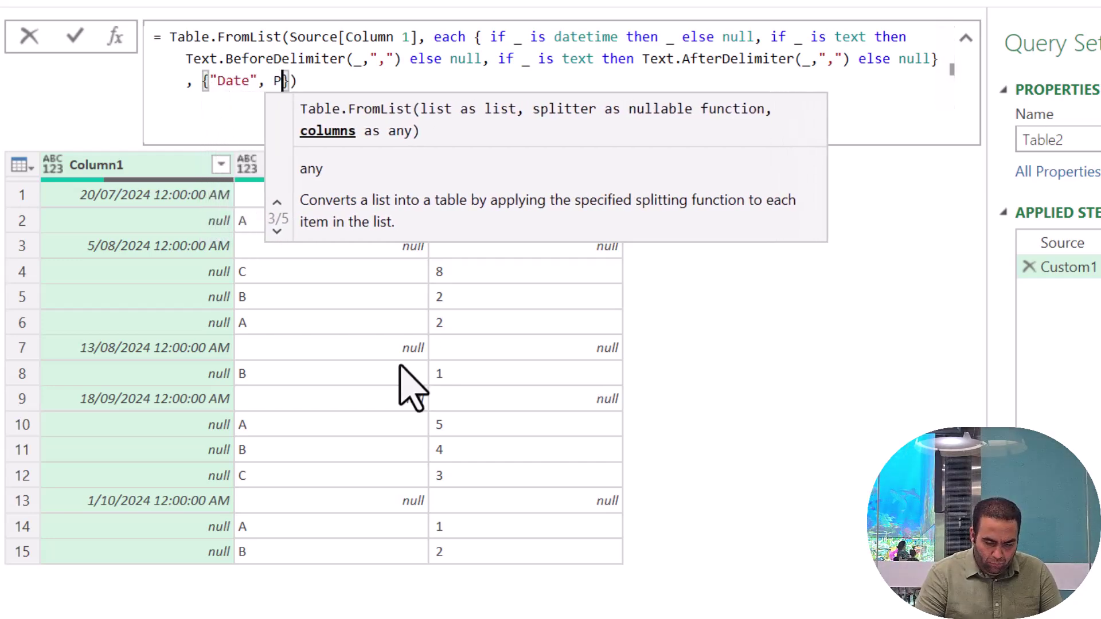
key(BackSpace)
text("Prod)
text(uct", )
text(")
text(Quantity)
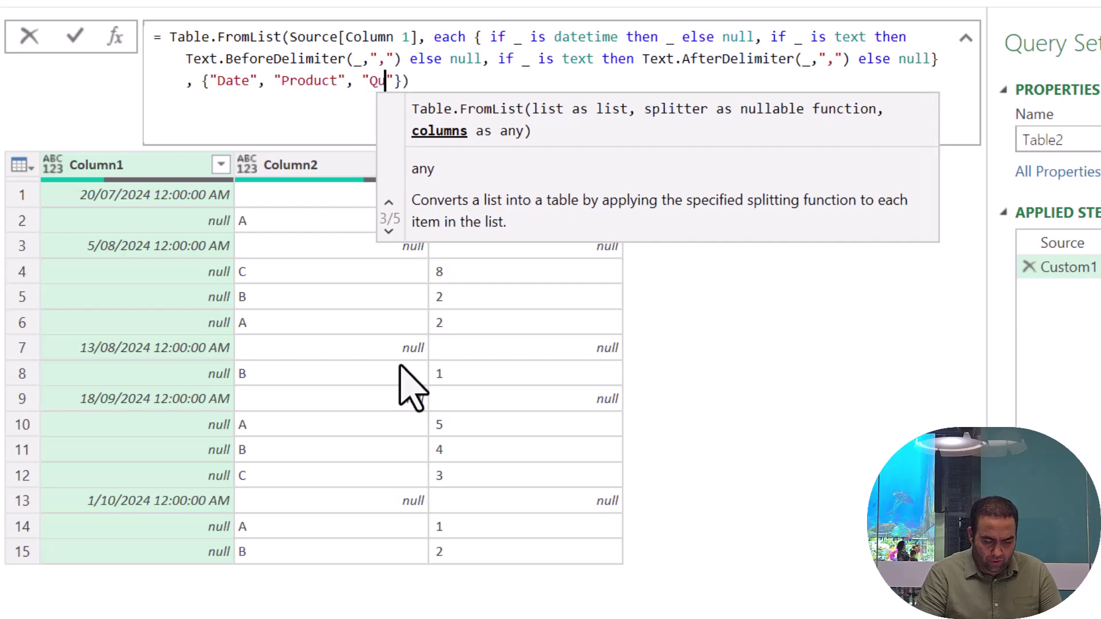
key(Return)
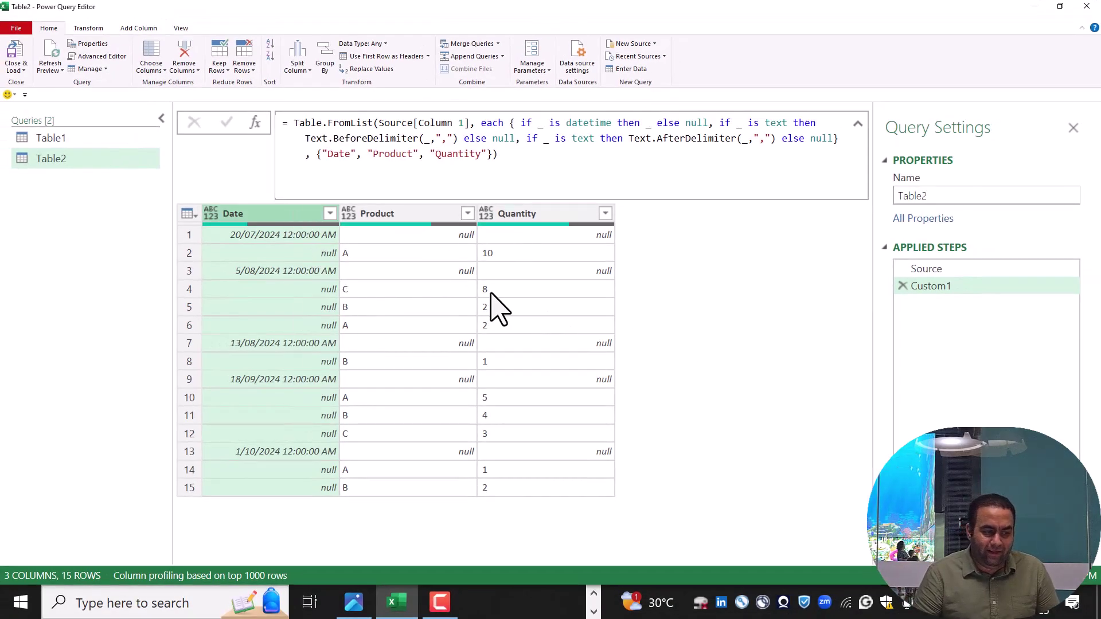
- Fill the Date column down into the empty rows
click(89, 28)
click(213, 56)
click(227, 72)
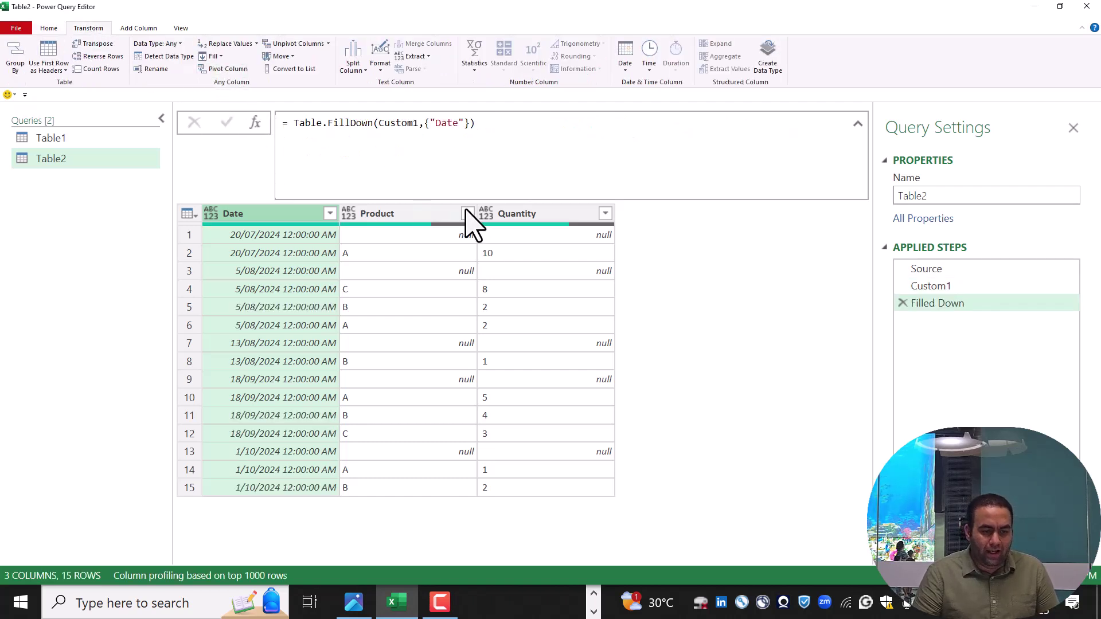
- Filter the Product column to untick (null), keeping product A
click(468, 213)
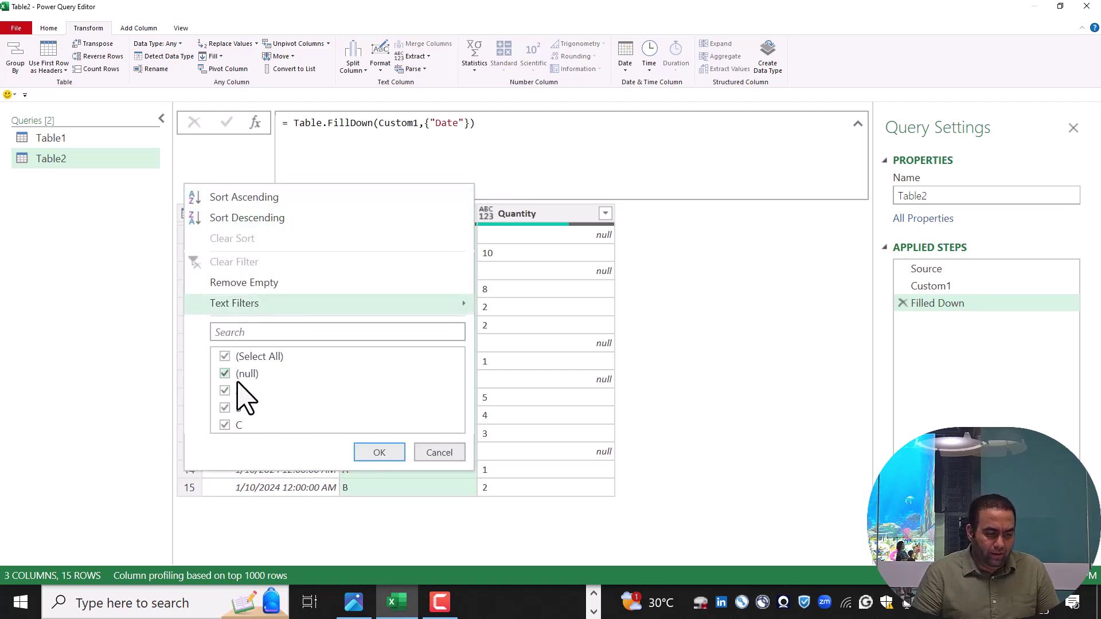
click(225, 391)
click(225, 391)
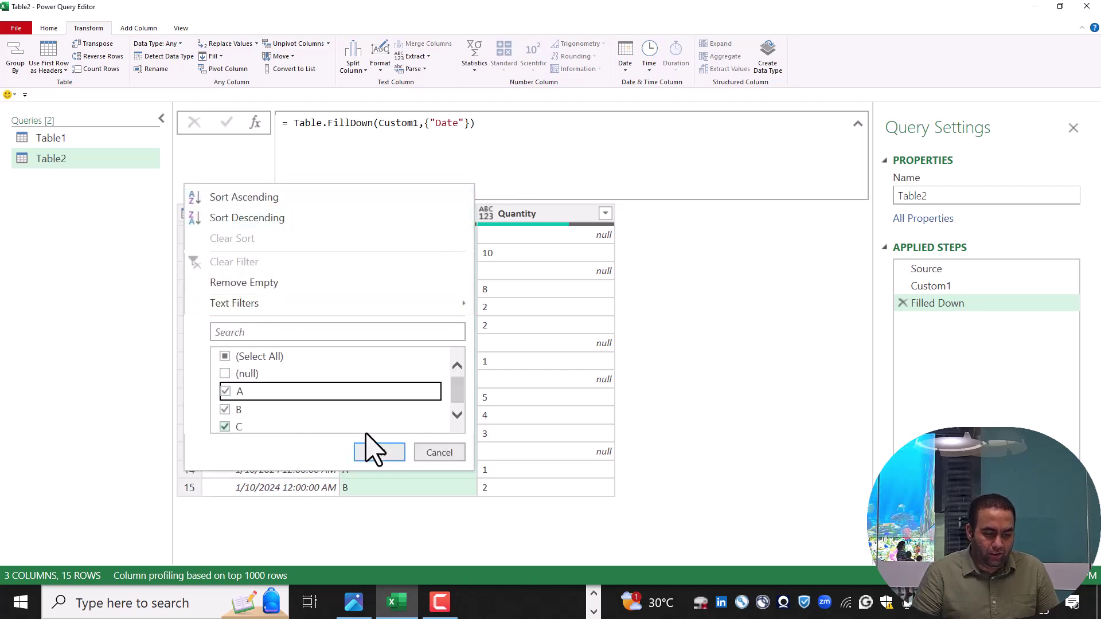